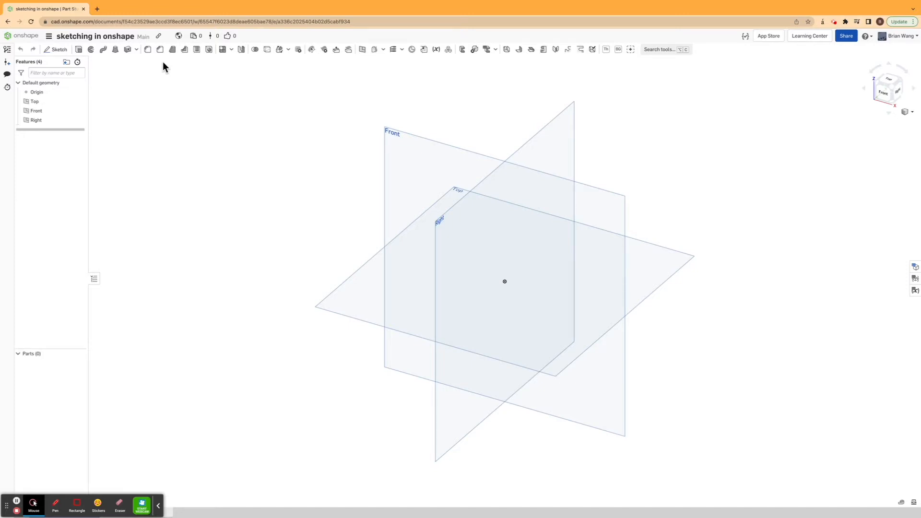
Start a new sketch on the Top plane and orient the view straight onto it from the top
click(46, 49)
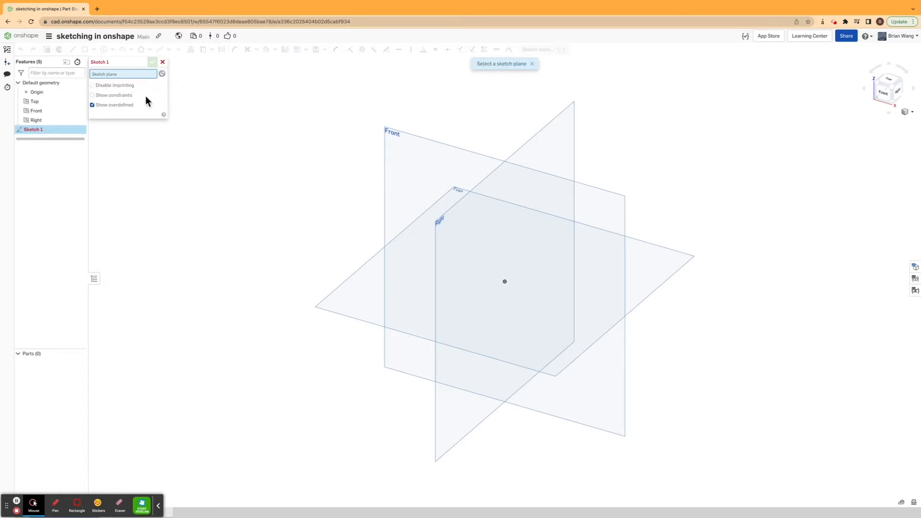
right_drag(301, 132, 428, 159)
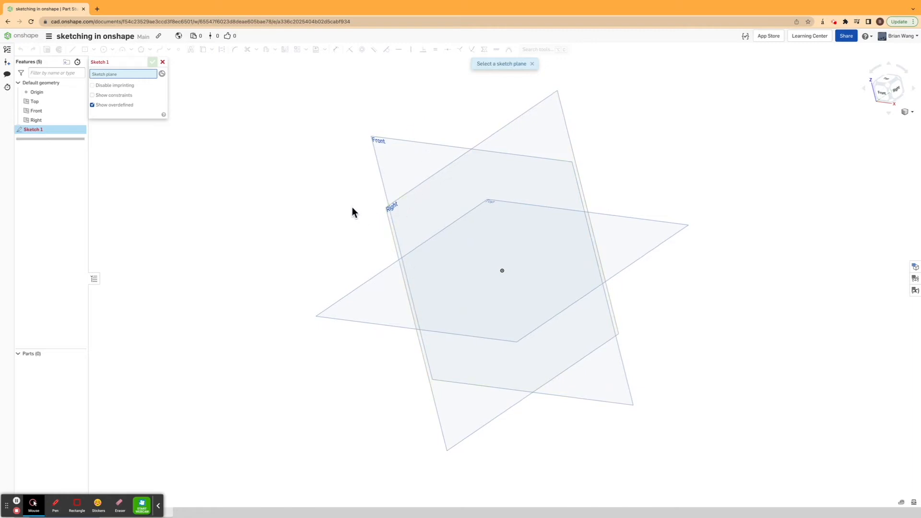
right_drag(318, 211, 335, 212)
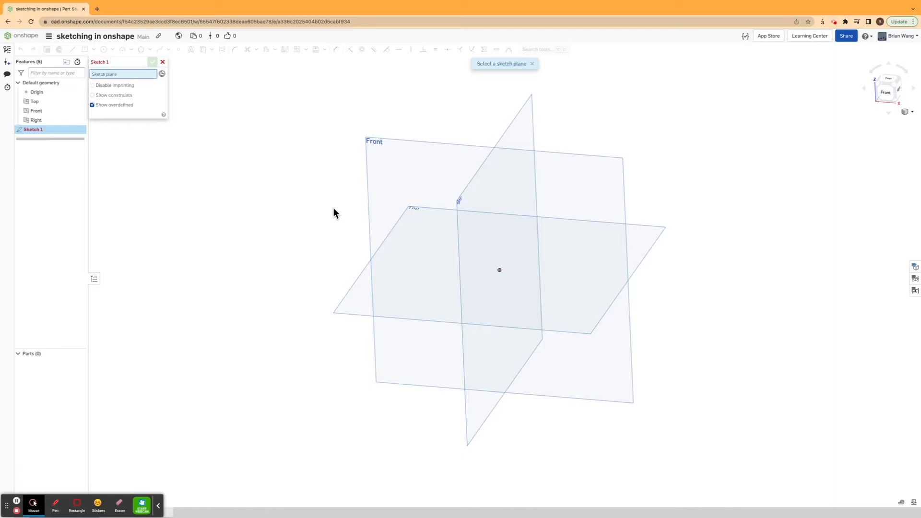
right_drag(316, 139, 310, 158)
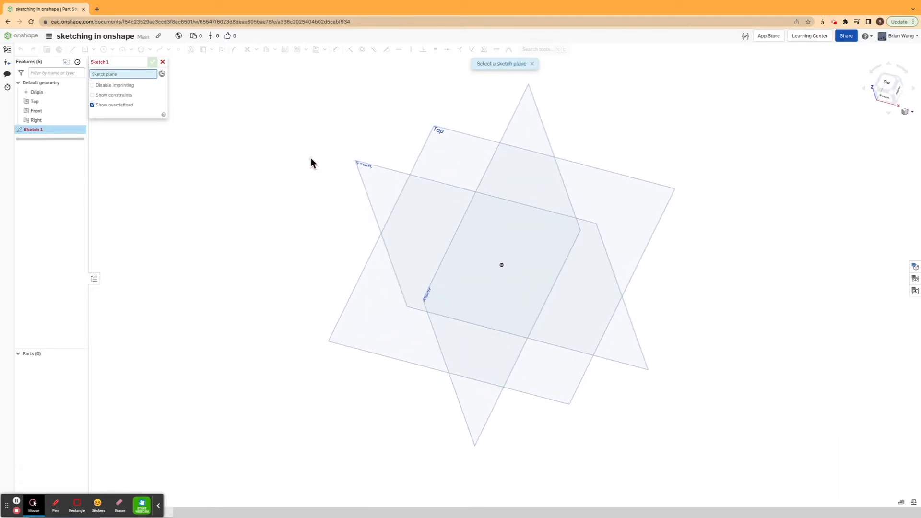
click(451, 146)
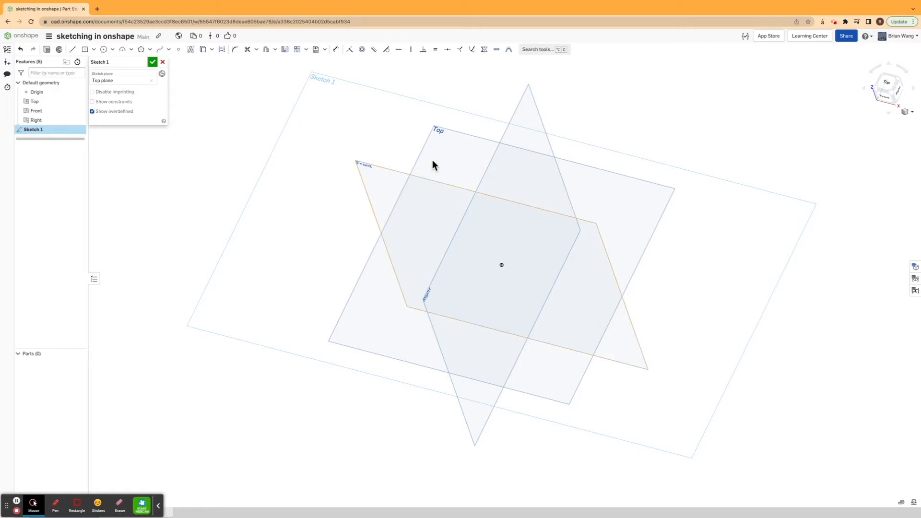
right_click(446, 155)
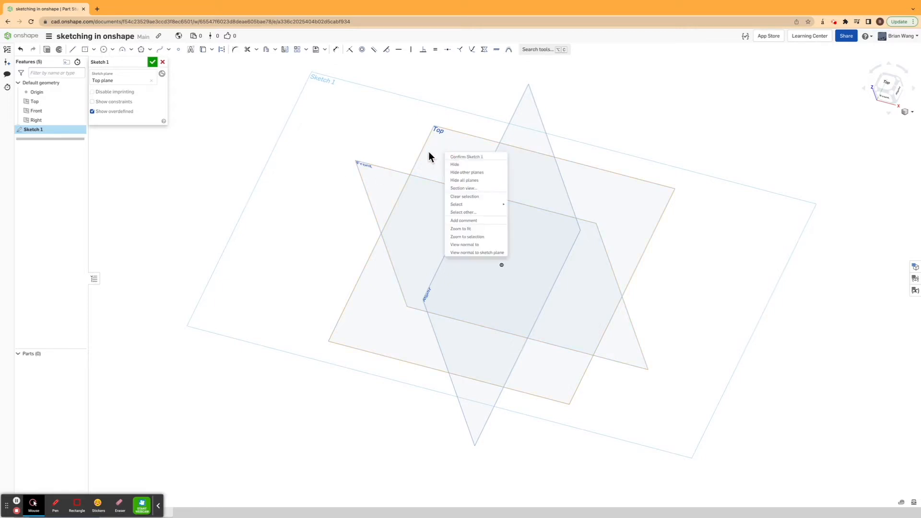
click(462, 245)
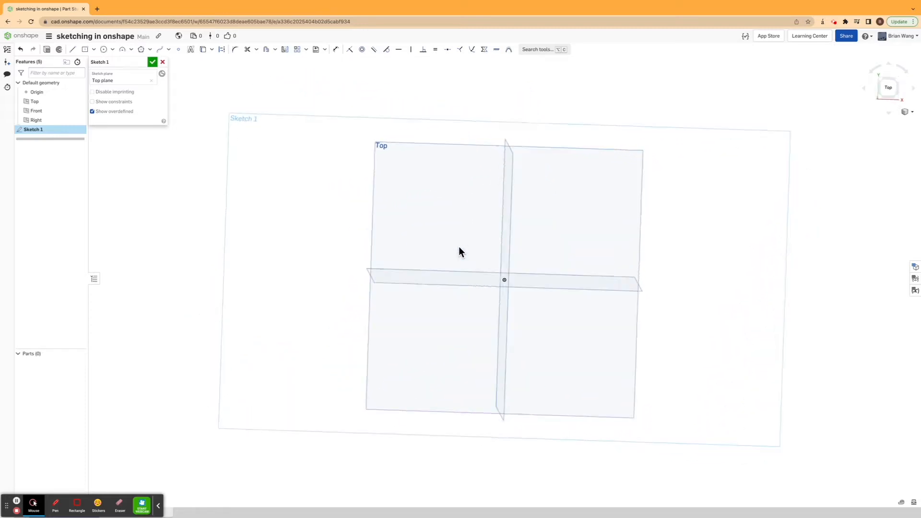
right_drag(446, 250, 423, 172)
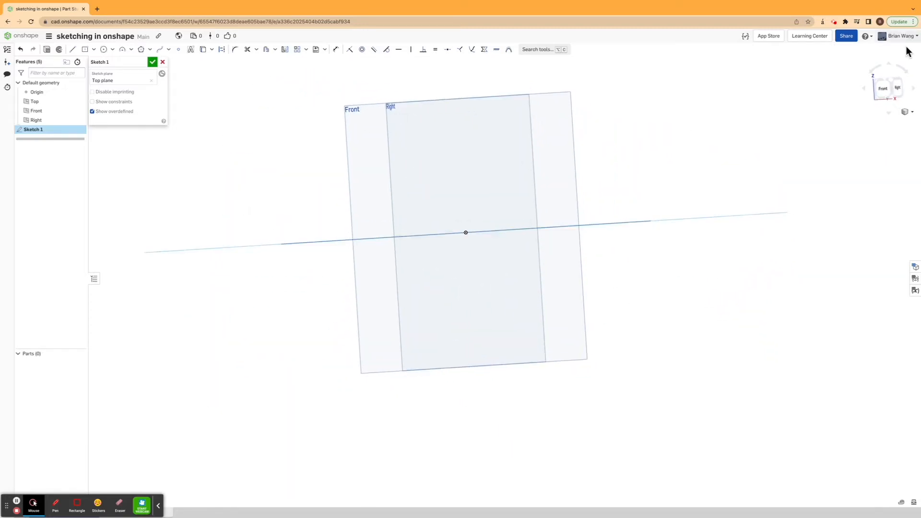
right_drag(760, 112, 750, 137)
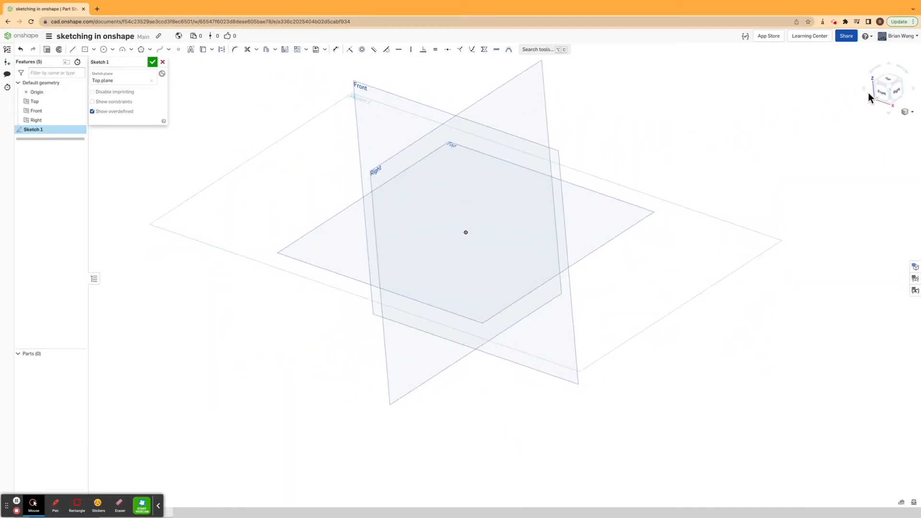
click(892, 83)
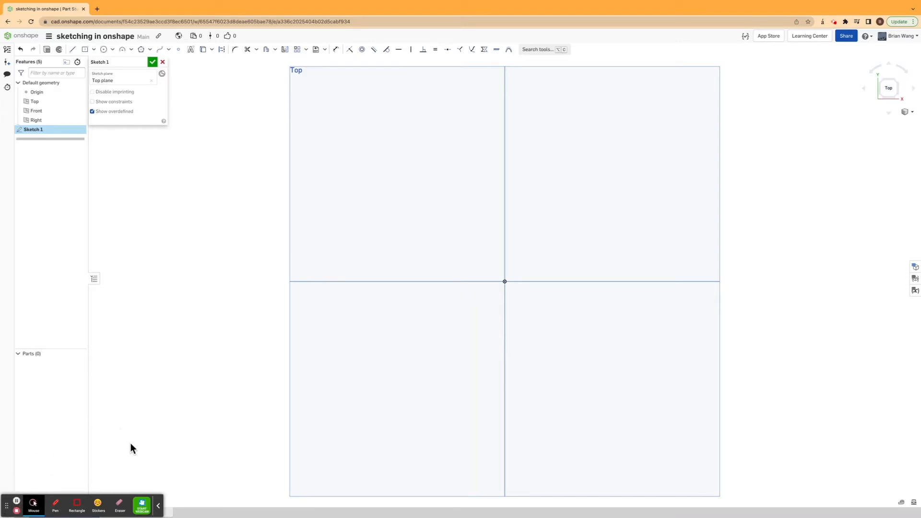
Sketch a line from the origin into the upper-right quadrant and undo it
click(71, 52)
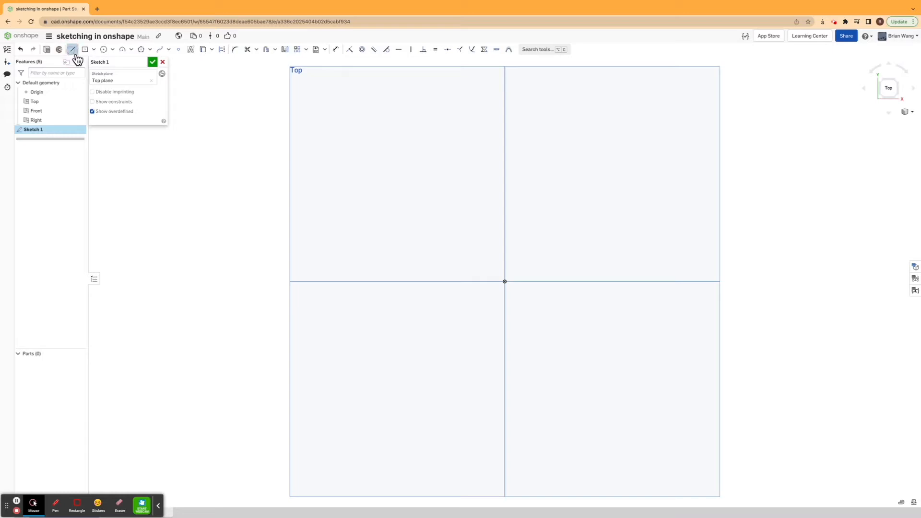
click(507, 284)
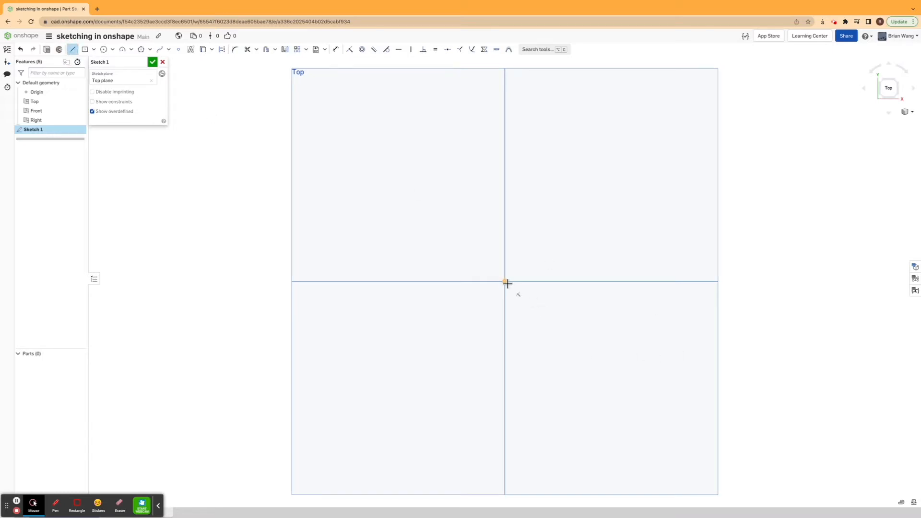
click(663, 230)
click(73, 50)
key(ctrl+z)
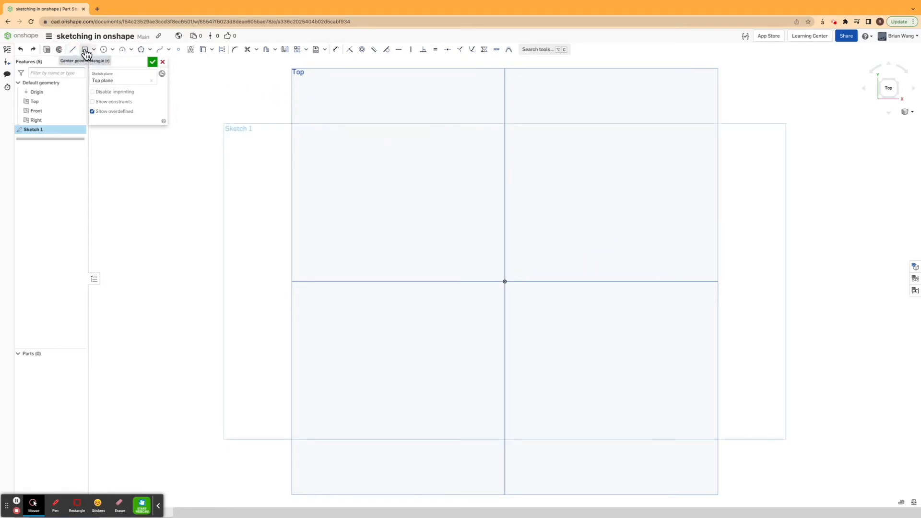
Sketch a corner rectangle about 55 wide and 46 high, starting at the origin and extending into the upper-right quadrant
click(94, 50)
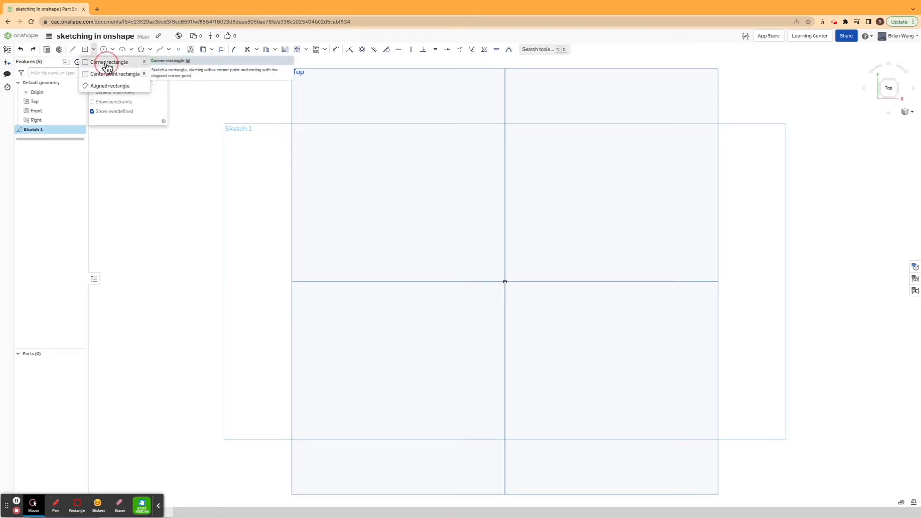
click(107, 65)
click(505, 281)
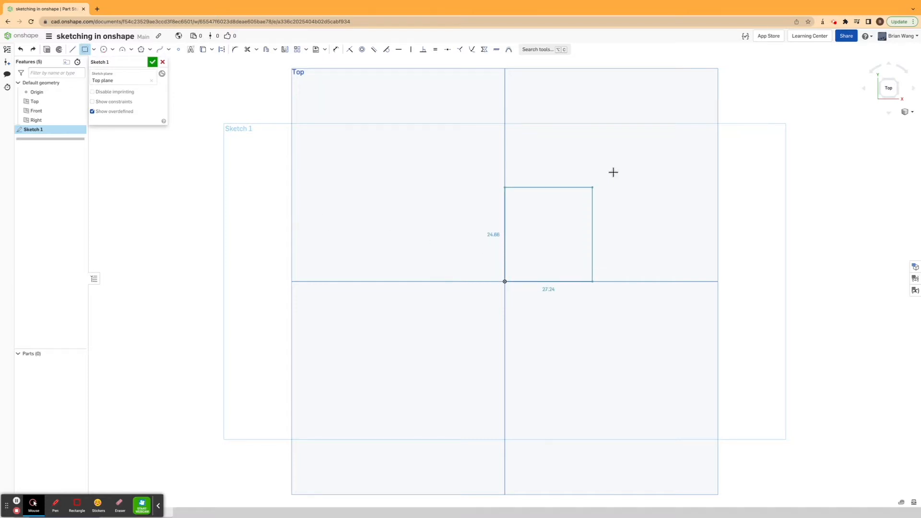
click(660, 152)
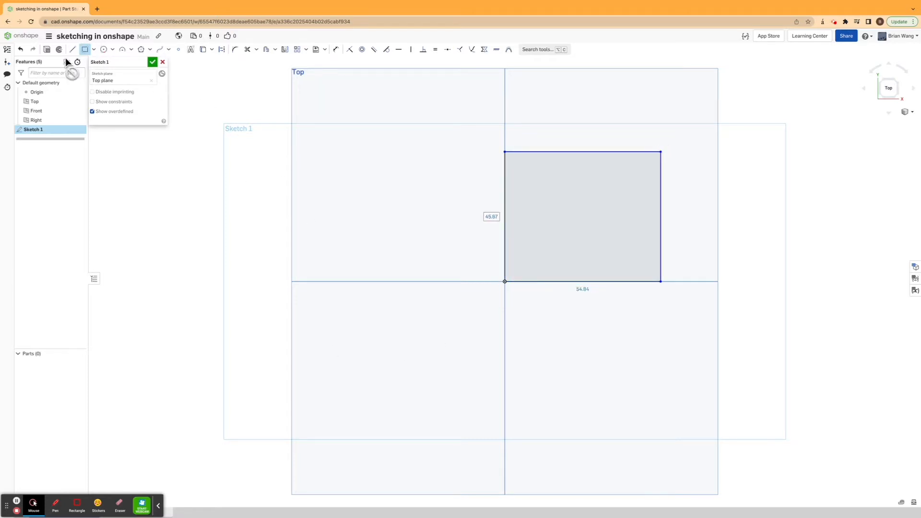
Sketch a center point rectangle about 58 by 67 on the horizontal axis left of the origin, and undo both rectangles
click(95, 49)
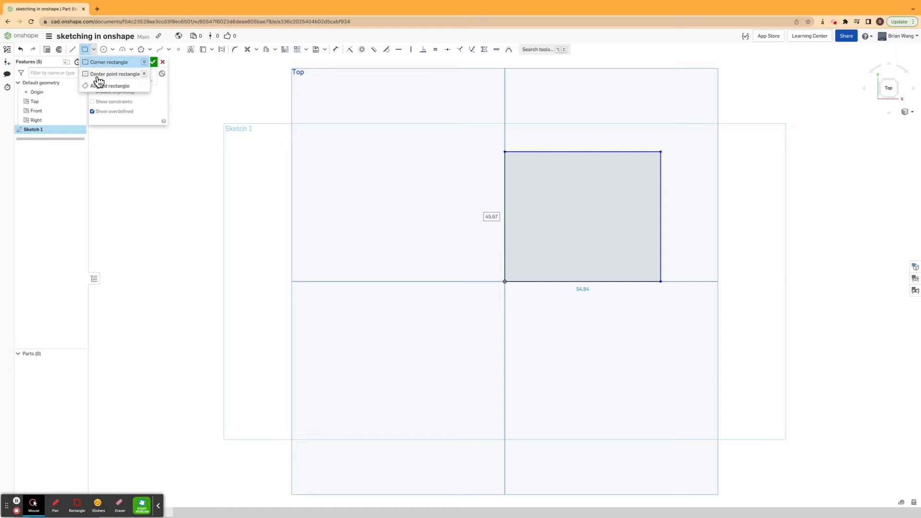
click(390, 282)
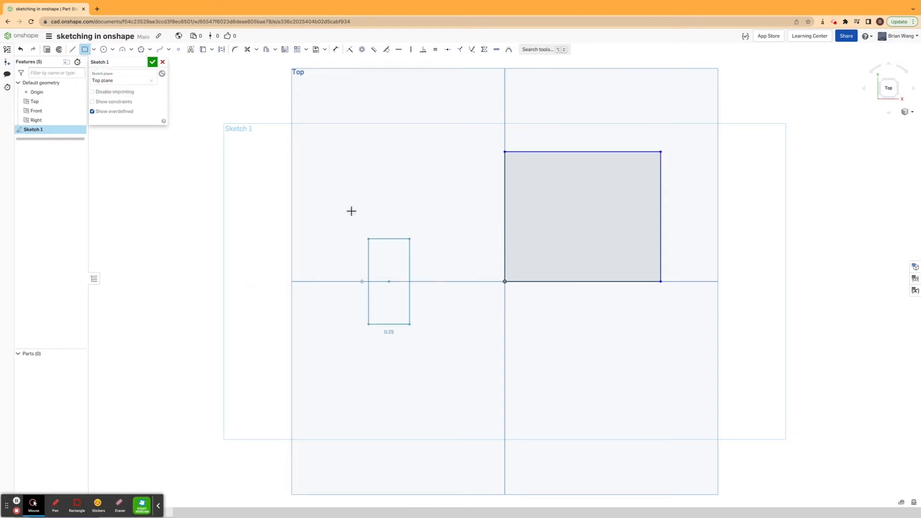
click(307, 187)
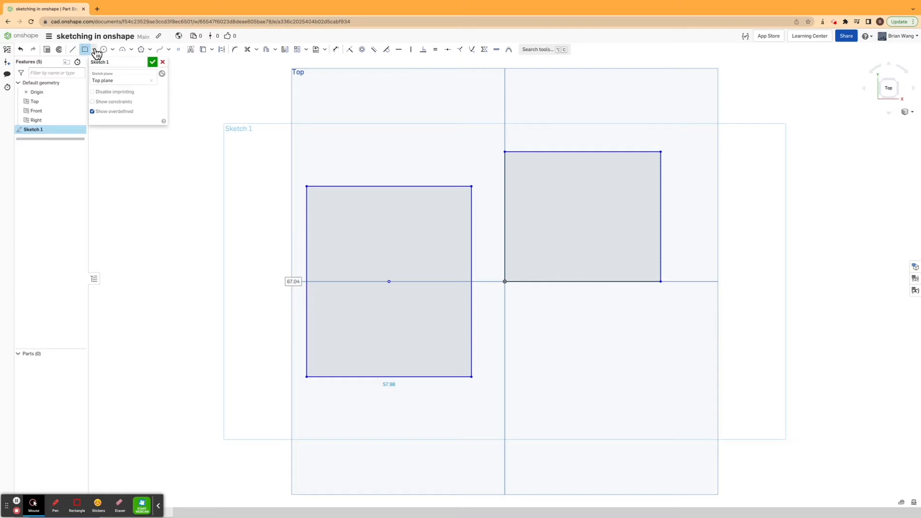
key(ctrl+z)
key(ctrl+z)
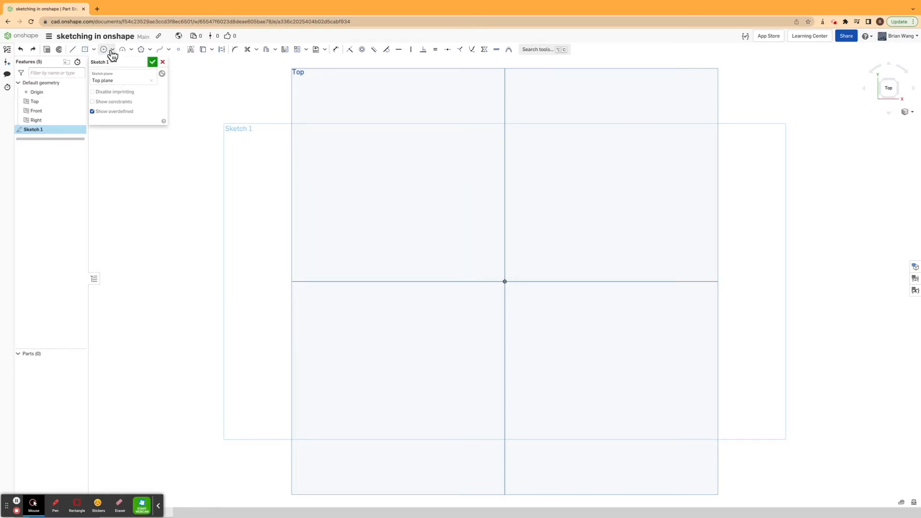
Sketch a 3 point circle above and to the left of the origin and undo it
click(105, 50)
click(380, 235)
click(429, 183)
click(496, 200)
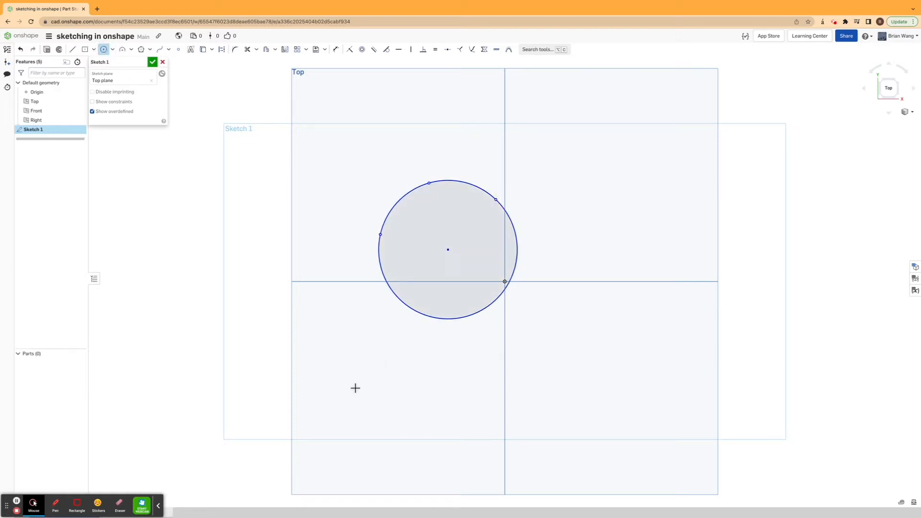
key(Escape)
key(ctrl+z)
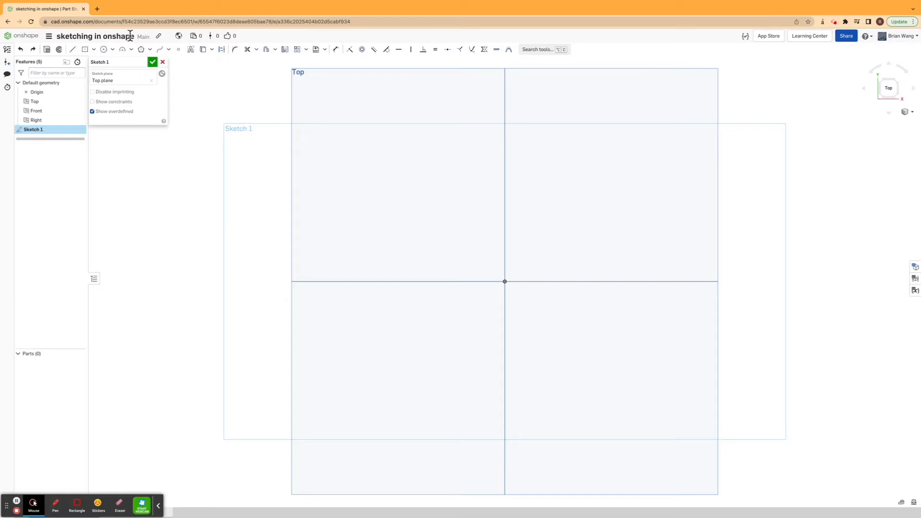
Sketch a center point circle about 73 in diameter at the origin and undo it
click(112, 50)
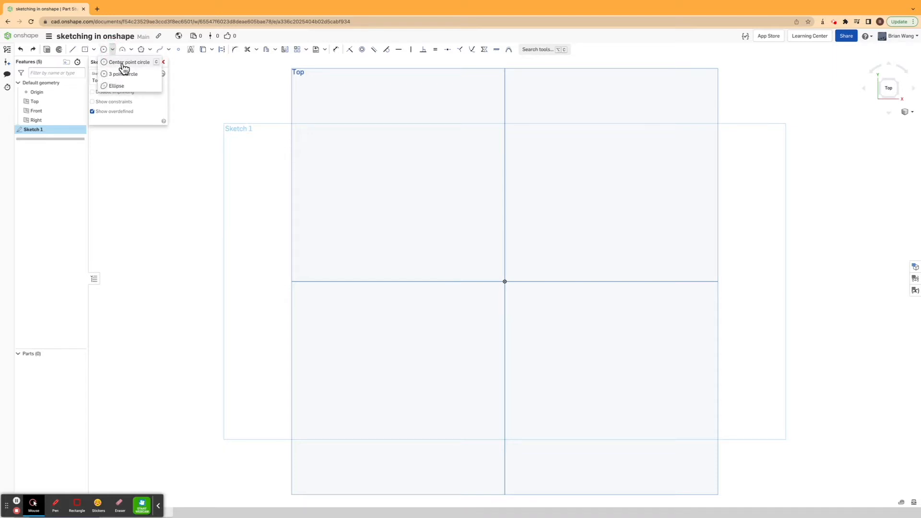
click(121, 68)
click(505, 282)
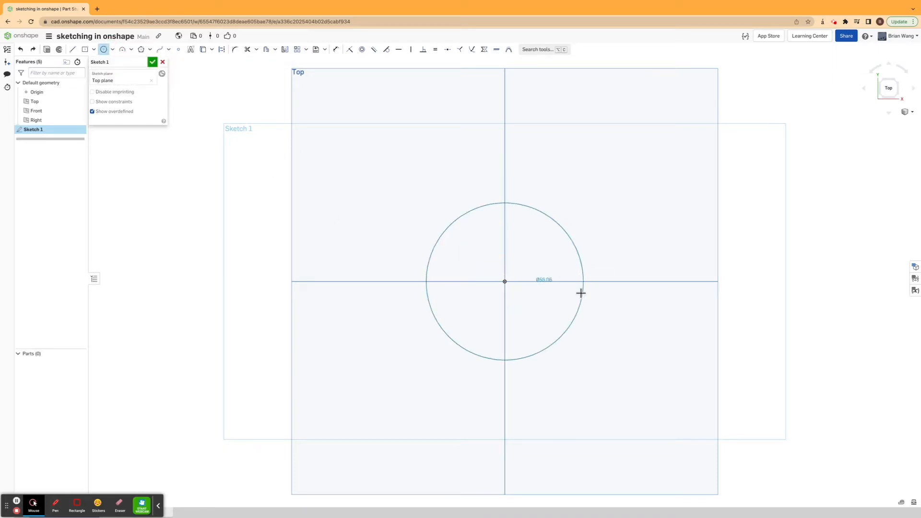
click(599, 239)
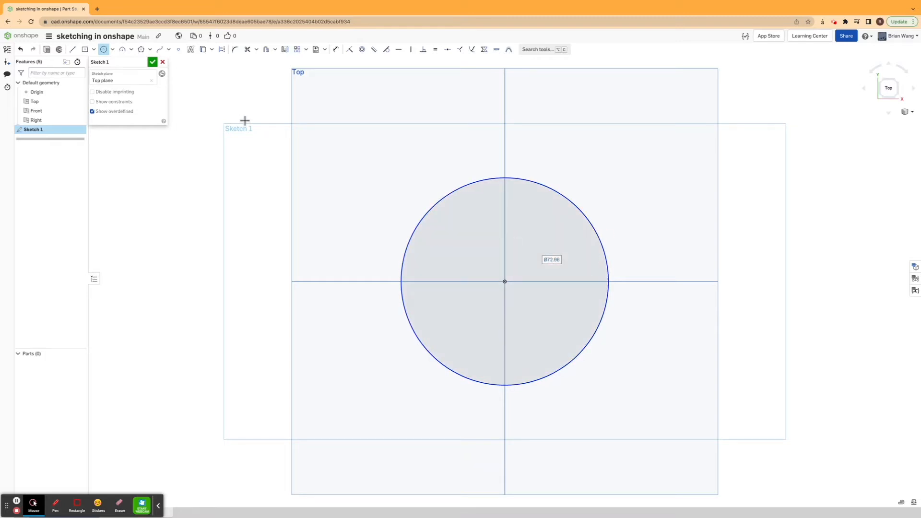
key(Escape)
key(ctrl+z)
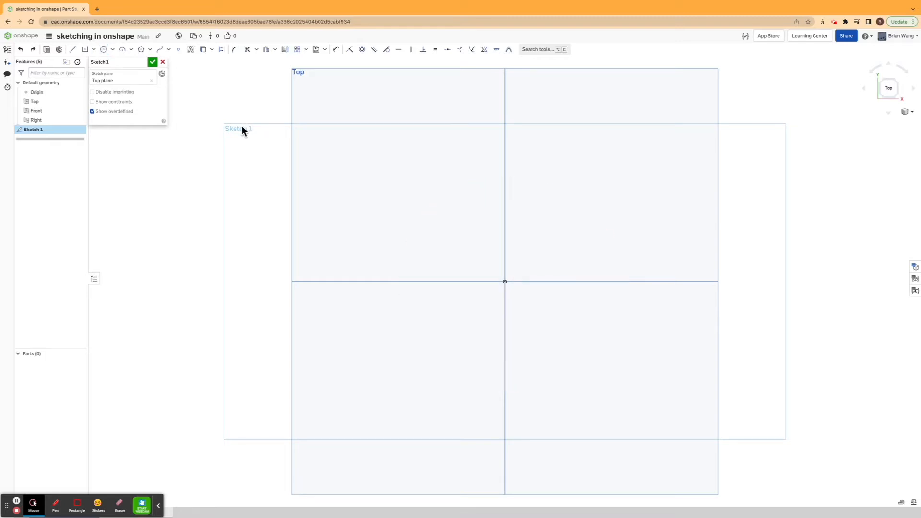
Sketch a horizontal ellipse about 98 by 39 centered on the origin and undo it
click(112, 49)
click(123, 89)
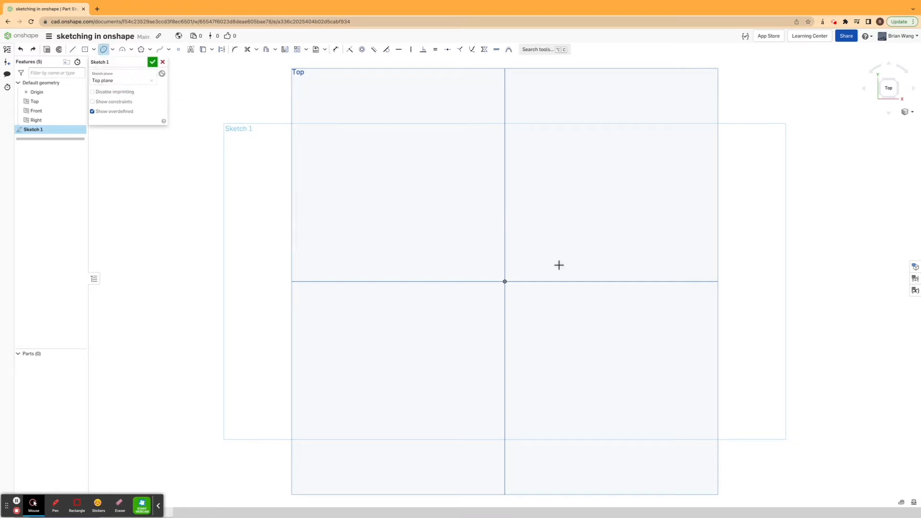
click(504, 283)
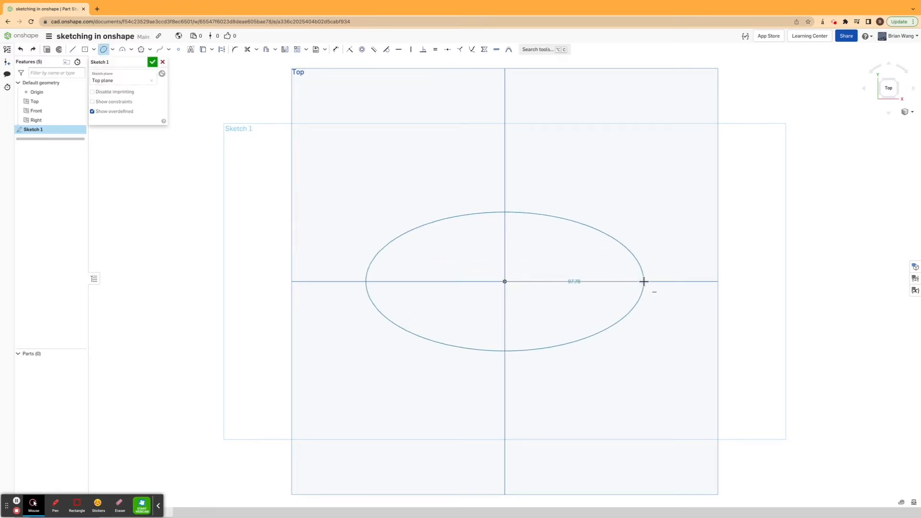
click(644, 281)
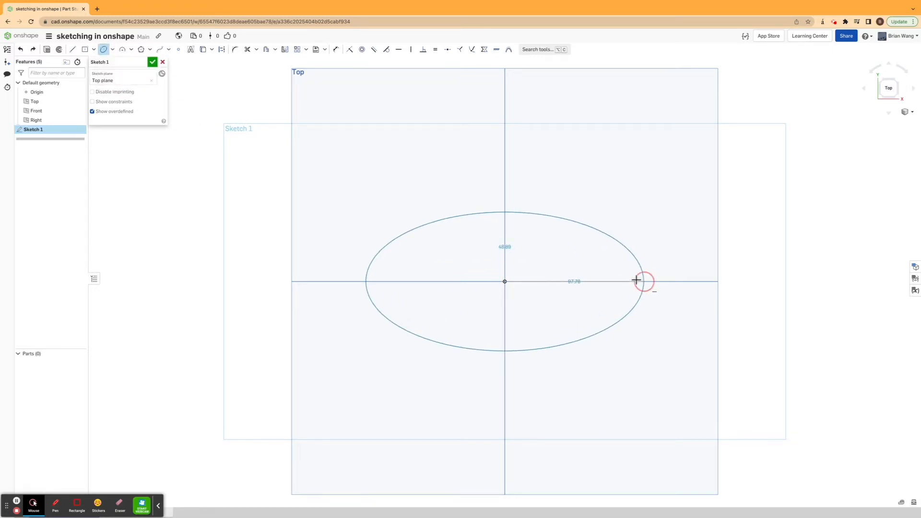
click(504, 226)
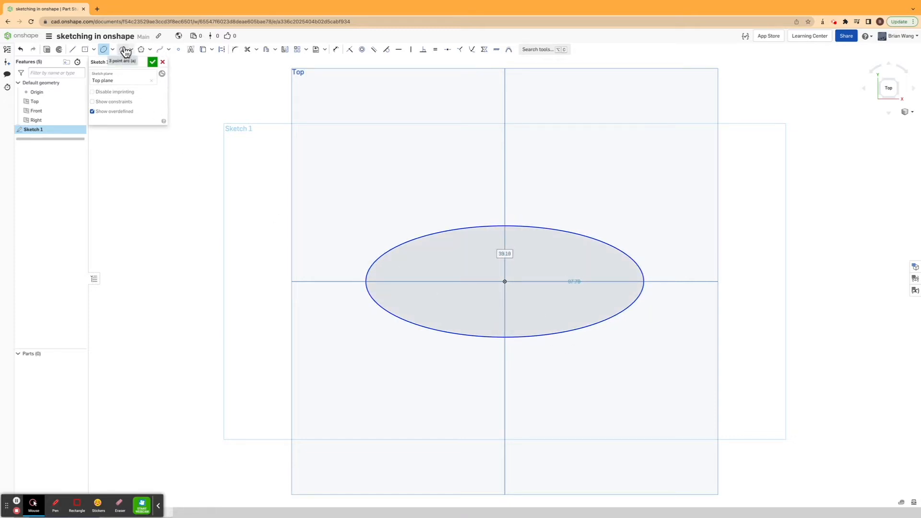
key(super+z)
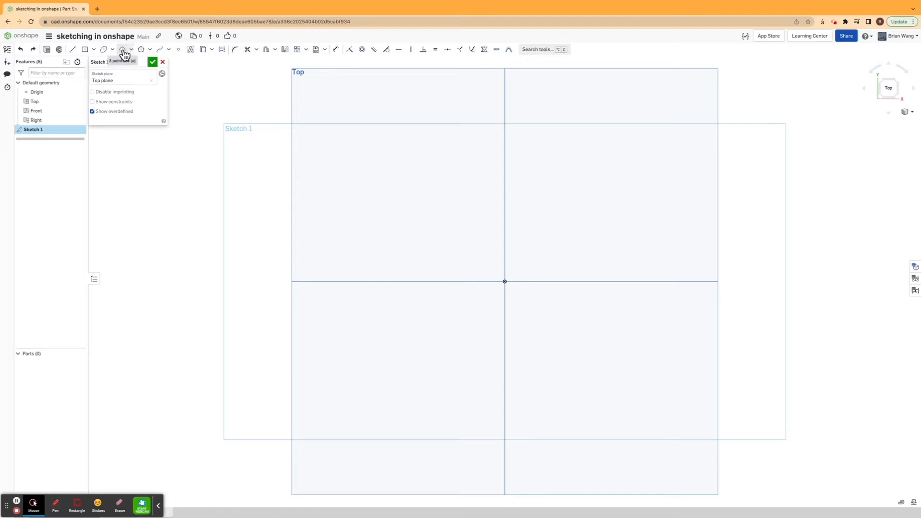
Sketch a 3 point arc from the origin into the upper-right quadrant, bulging up and to the left, and undo it
click(123, 50)
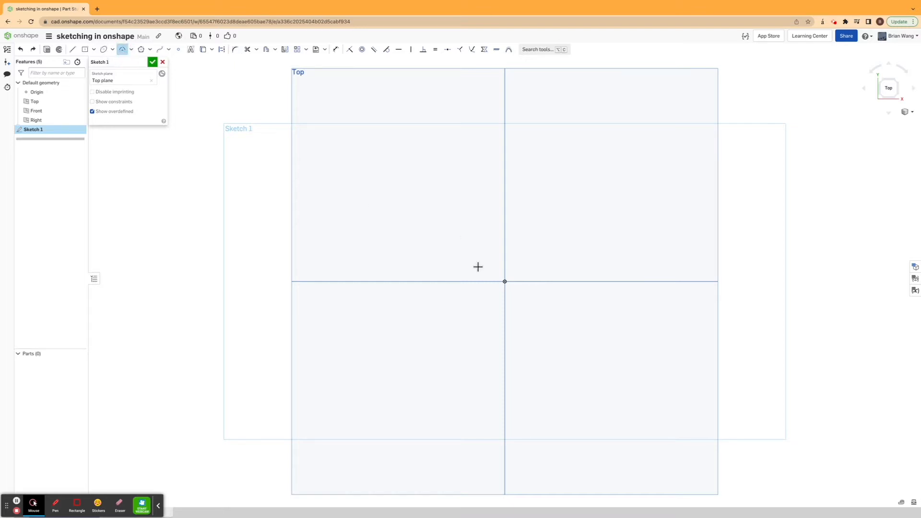
click(505, 282)
click(669, 155)
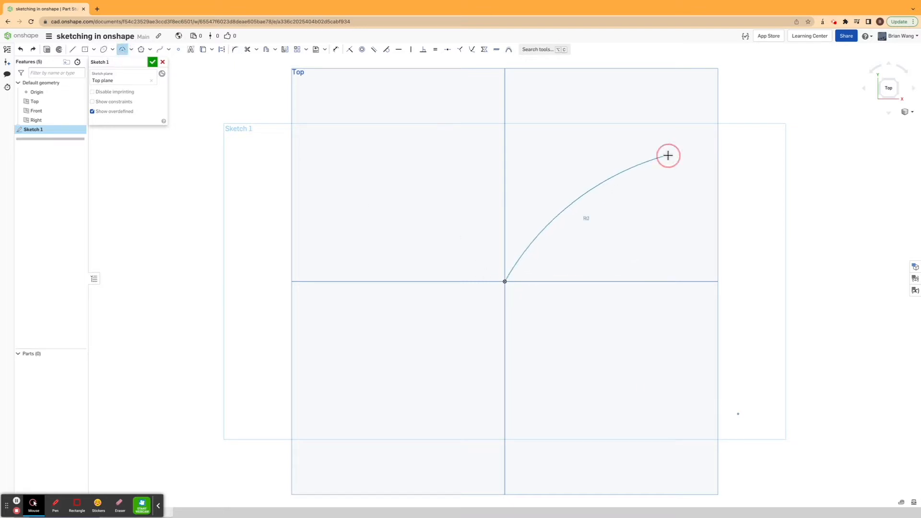
click(571, 181)
key(ctrl+z)
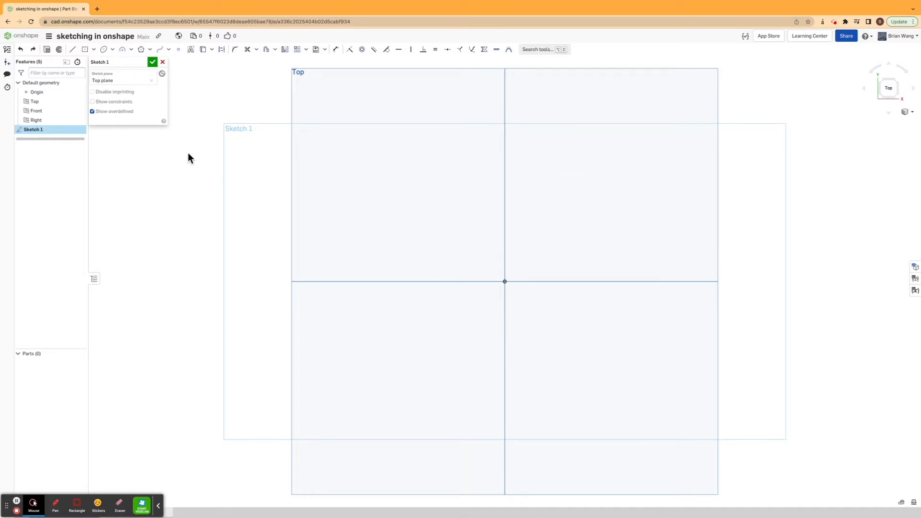
Sketch an eight-sided inscribed polygon centered on the origin and remove it again
click(151, 48)
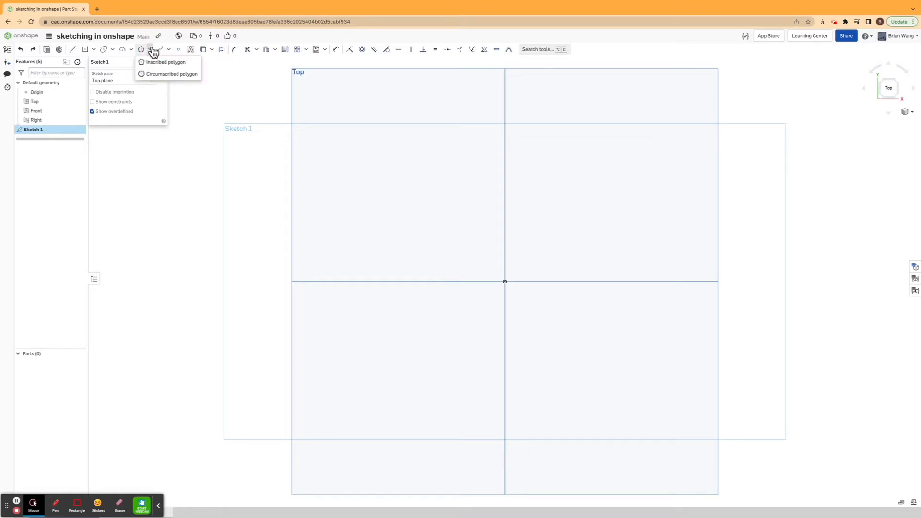
click(142, 50)
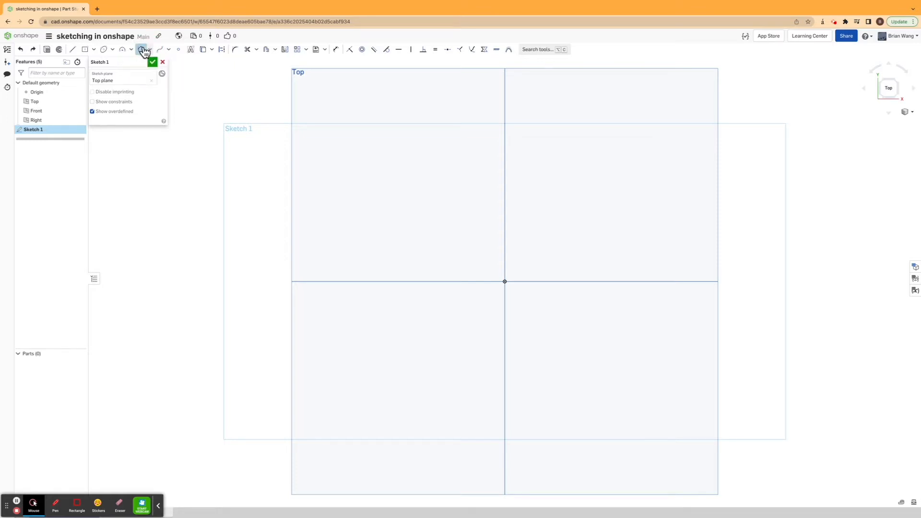
click(506, 282)
scroll(411, 182, down, 2)
scroll(448, 181, up, 3)
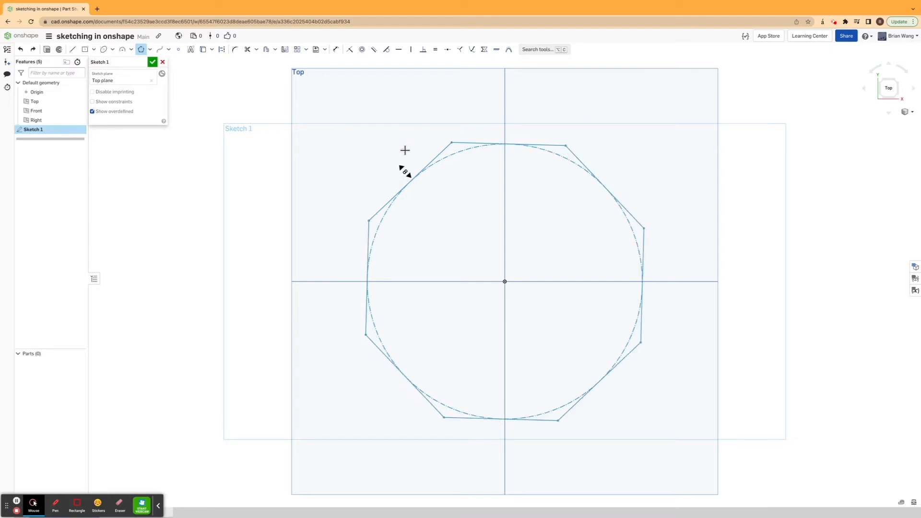
click(140, 48)
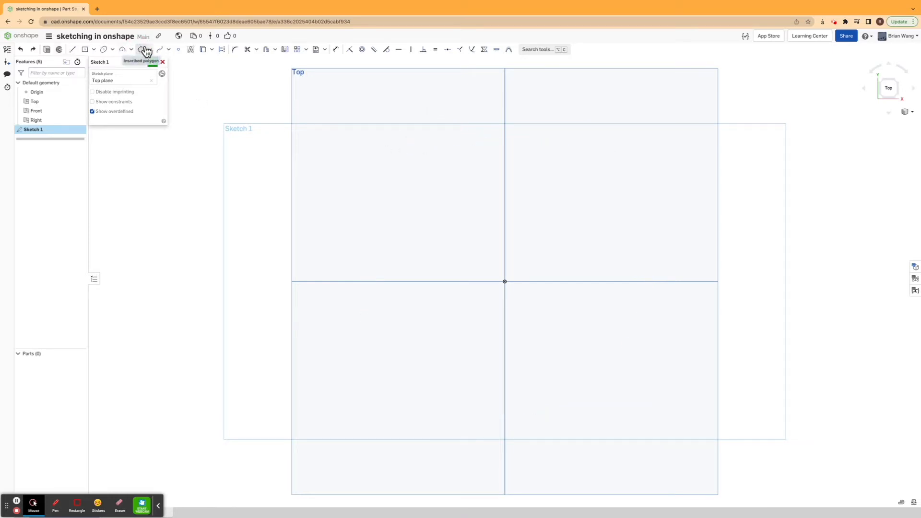
Sketch a seven-sided circumscribed polygon centered on the origin and remove it again
click(150, 50)
click(169, 75)
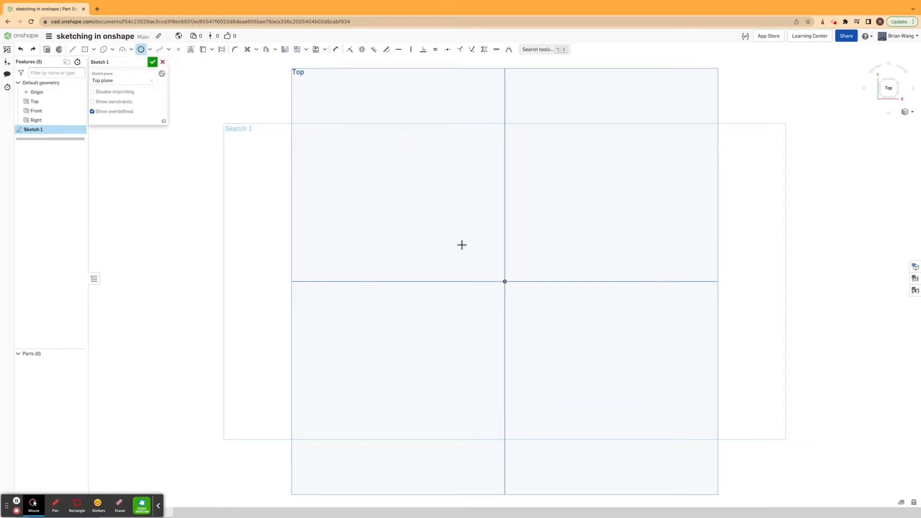
click(506, 282)
click(448, 165)
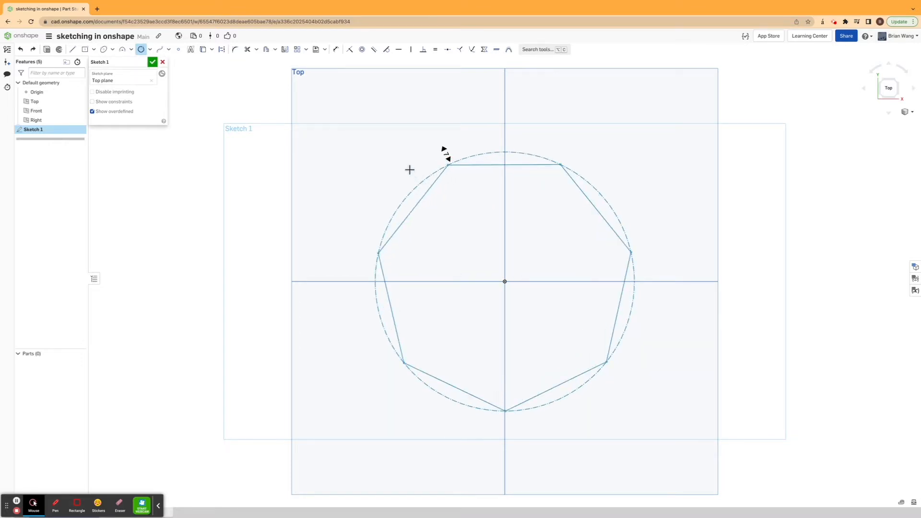
click(141, 49)
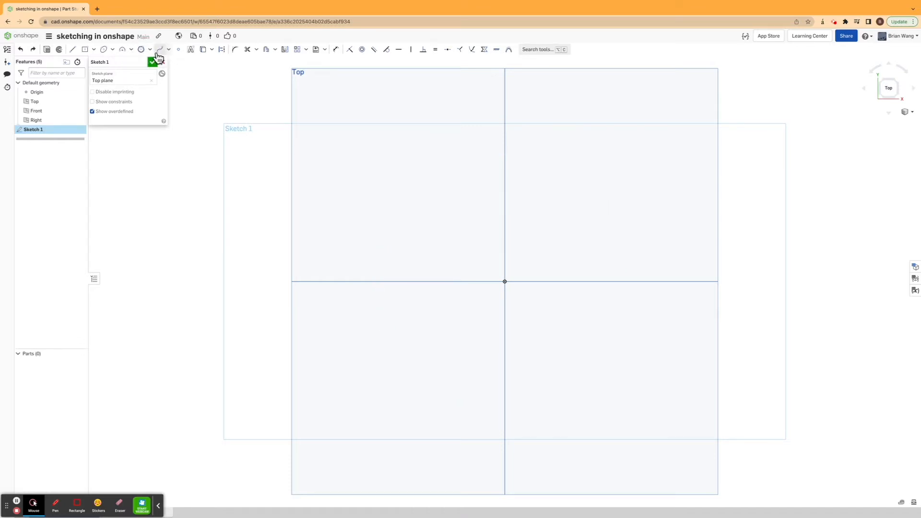
Draw a closed, winding freeform spline starting and ending at the origin, mostly filling the upper-left quadrant
click(160, 51)
click(505, 281)
click(555, 262)
click(609, 248)
click(589, 195)
click(551, 148)
click(467, 158)
click(379, 132)
click(316, 103)
click(310, 199)
click(327, 165)
click(374, 210)
click(333, 222)
click(343, 253)
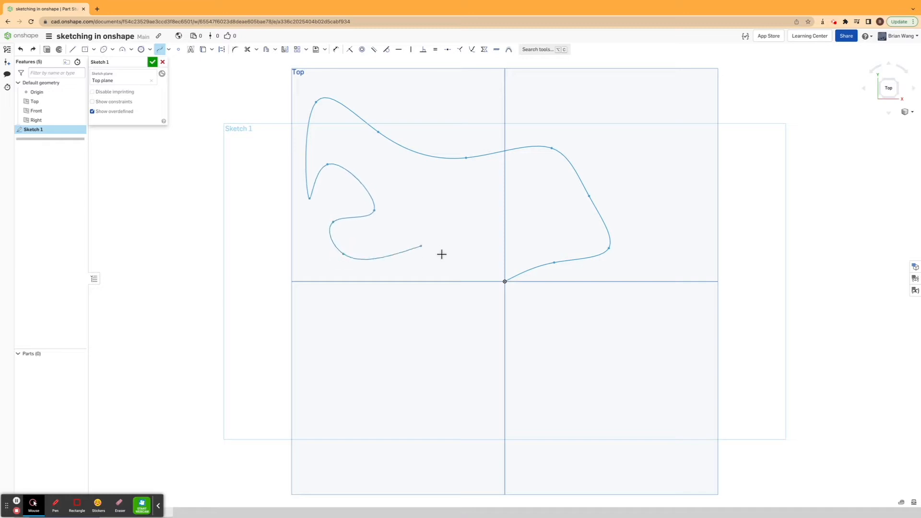
click(460, 253)
click(389, 213)
click(400, 213)
click(483, 200)
click(480, 248)
click(466, 282)
click(505, 282)
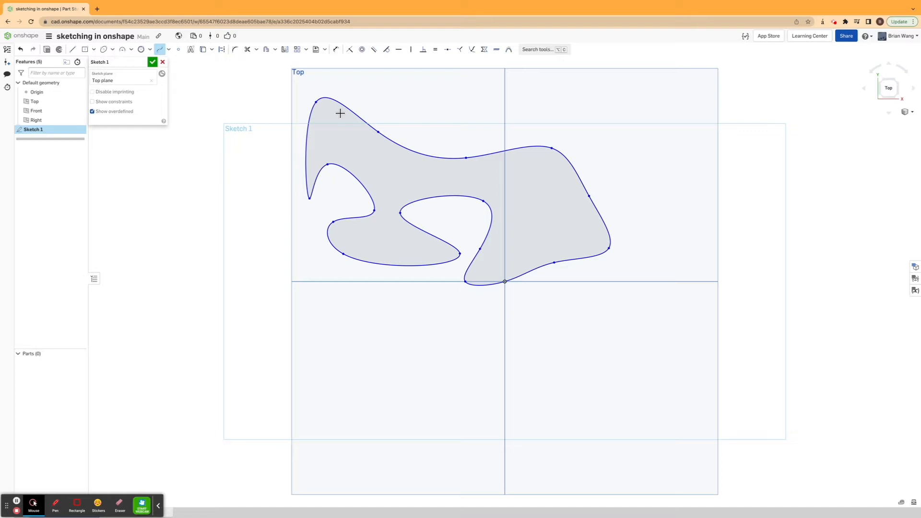
click(160, 49)
Place two sketch points on the spline's upper-left hump and one near its upper-right crest
click(178, 50)
click(354, 114)
click(336, 101)
click(529, 147)
Add the sketch text "hello" in the upper-right part of the spline shape and shift it slightly to the left
click(191, 50)
click(504, 176)
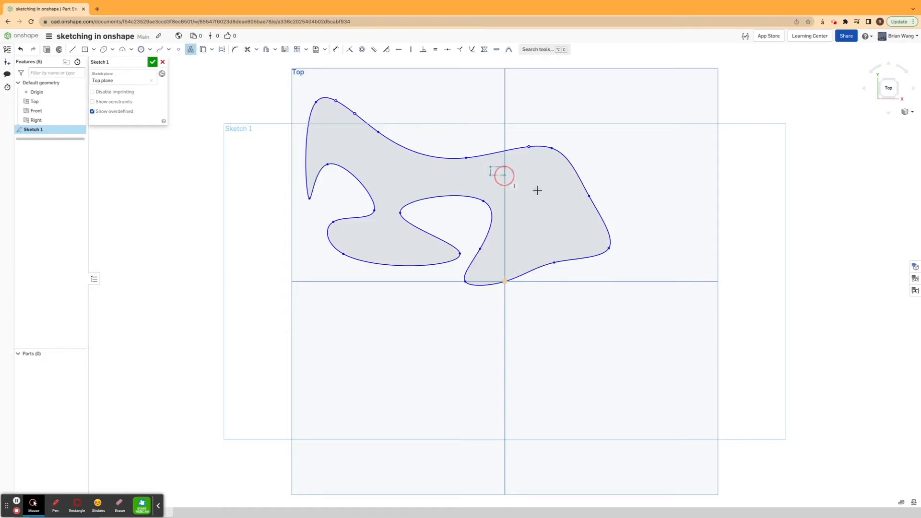
click(557, 200)
text(letters)
key(super+a)
text(hello)
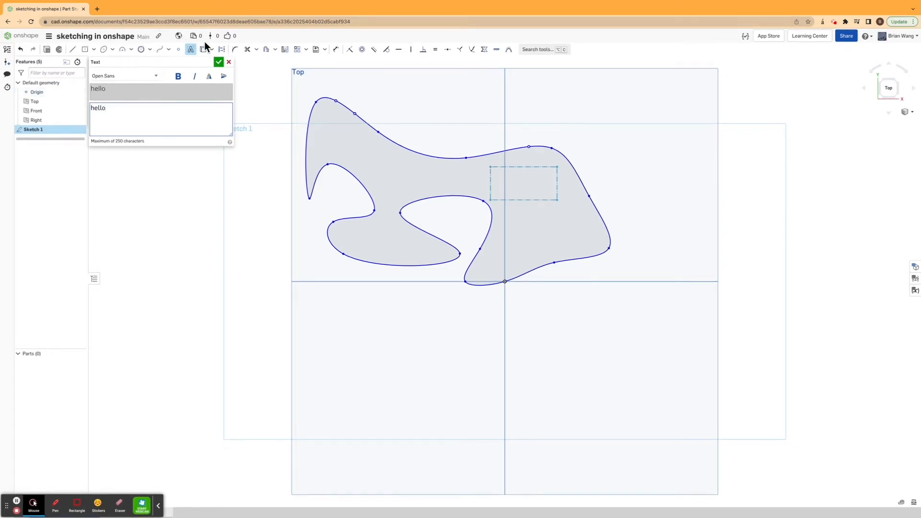
click(218, 62)
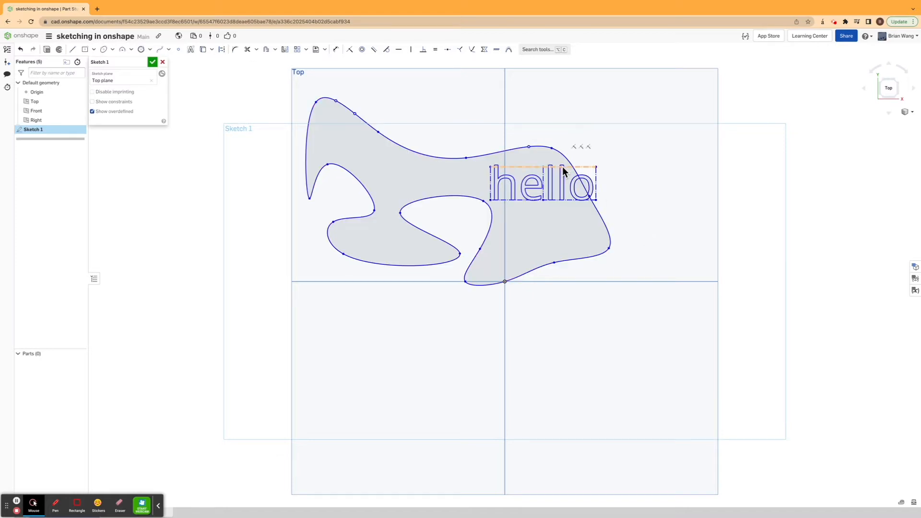
drag(561, 170, 524, 165)
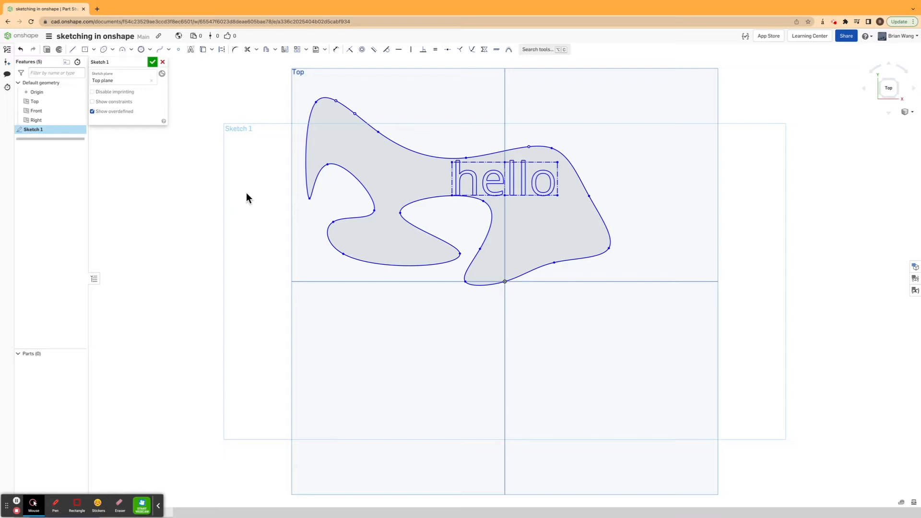
Undo the text, the points and the spline to empty the sketch
key(Delete)
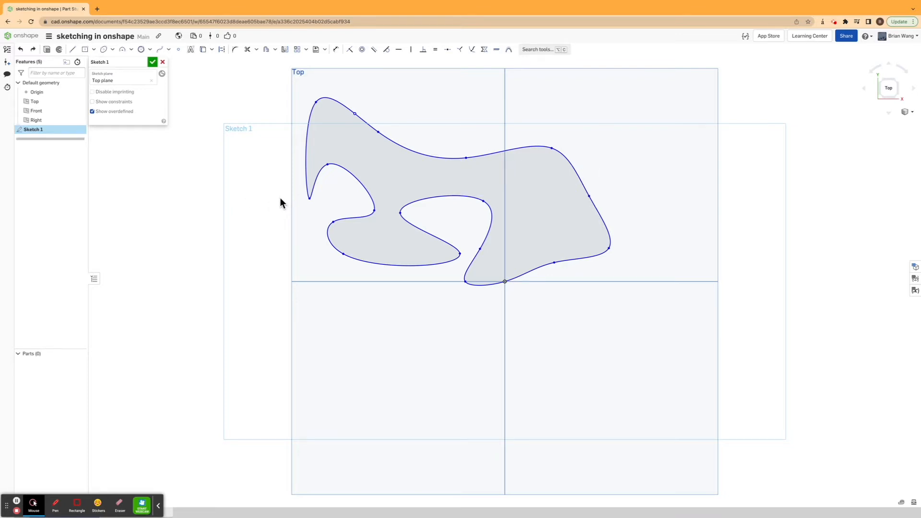
key(super+z)
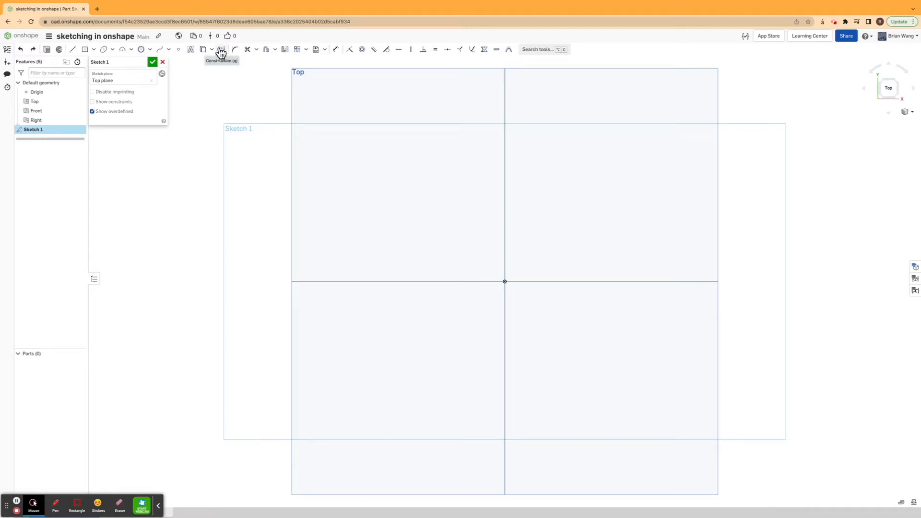
Draw a closed four-sided line outline from the origin into the upper-left quadrant, about 52 by 38 mm, and finish the sketch
click(72, 49)
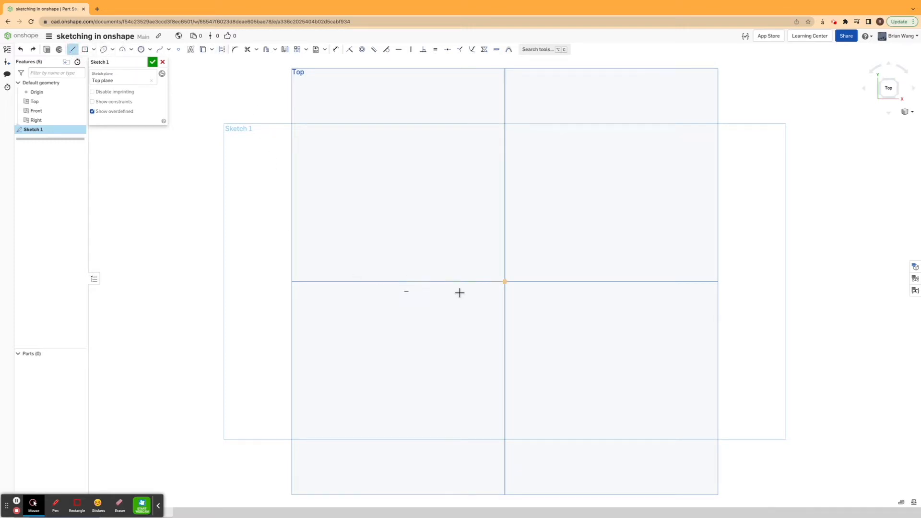
click(505, 282)
click(348, 281)
click(358, 171)
click(505, 174)
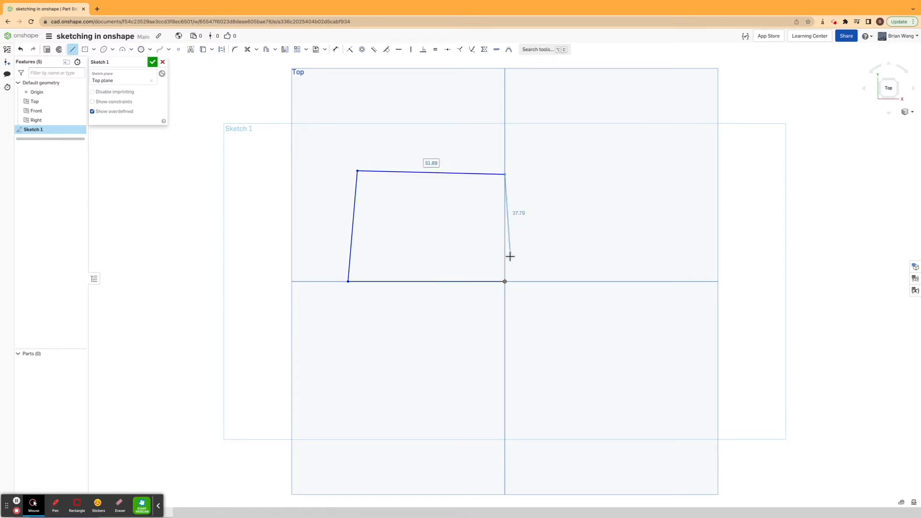
click(505, 282)
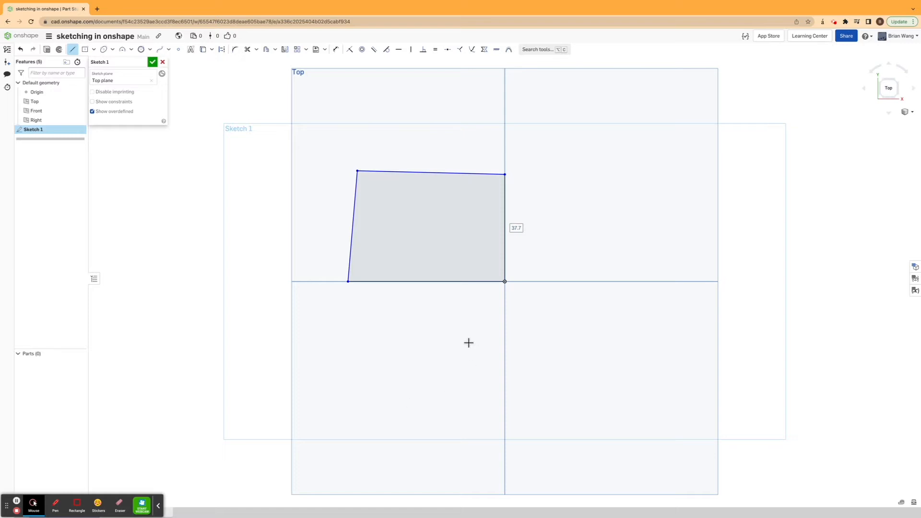
click(153, 62)
Inspect the sketch's enclosed region from an angle, select it, and return to the Top view
mouse_move(470, 251)
right_down()
mouse_move(426, 238)
mouse_move(497, 250)
mouse_move(506, 259)
right_up()
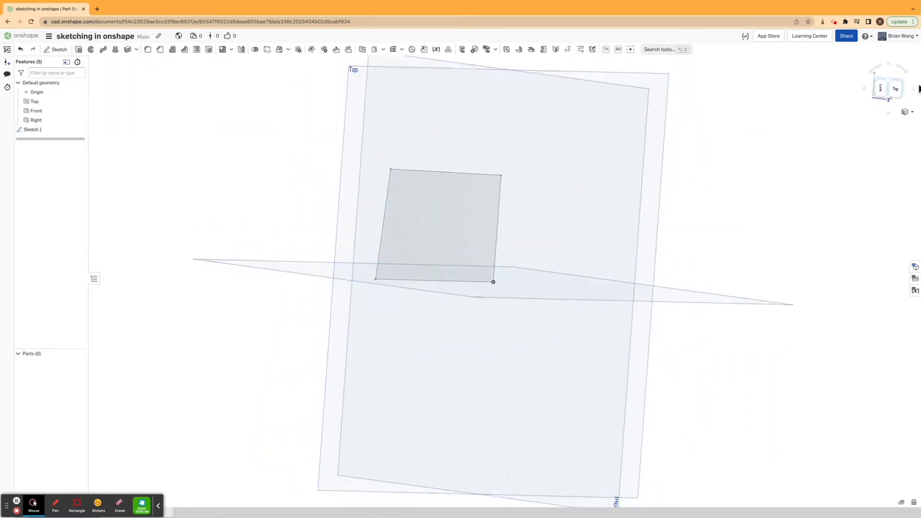
click(468, 206)
click(896, 89)
click(222, 140)
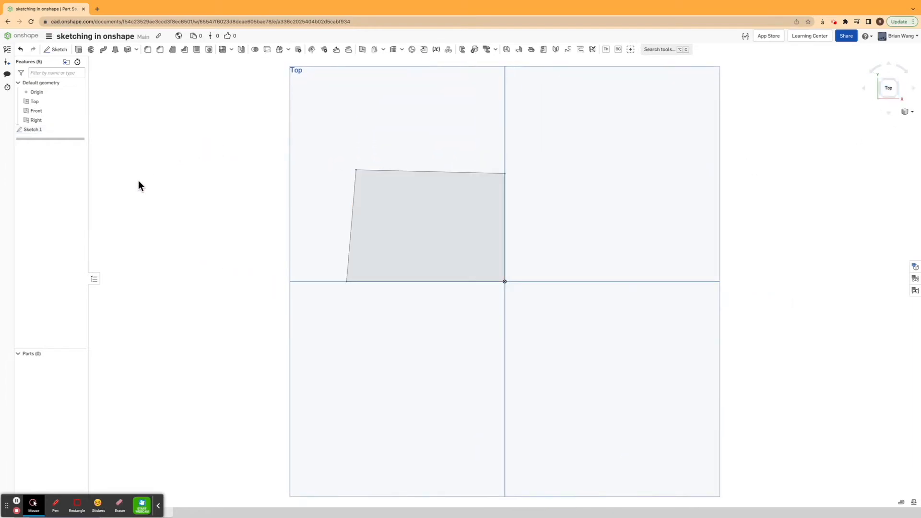
Reopen Sketch 1, add a vertical line about 43 mm long from the lower edge's midpoint past the upper edge, and finish the sketch
double_click(30, 131)
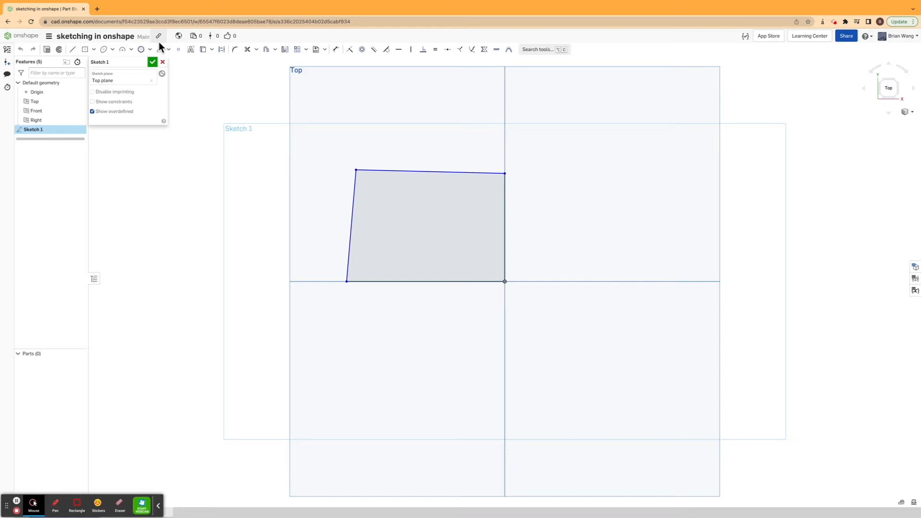
click(72, 49)
click(423, 279)
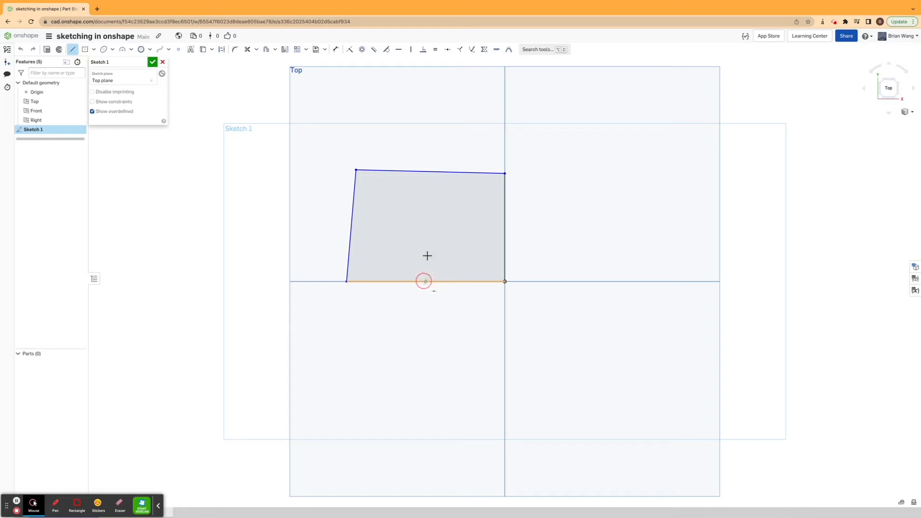
click(426, 157)
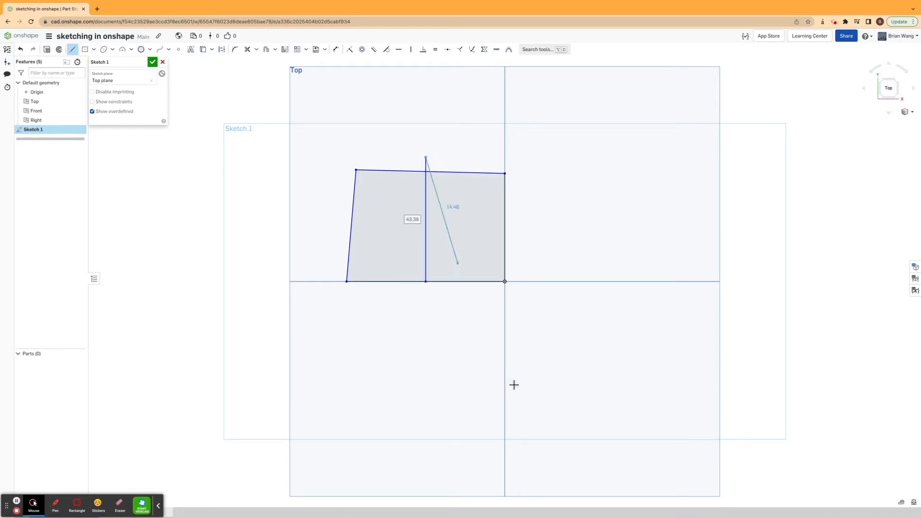
click(153, 62)
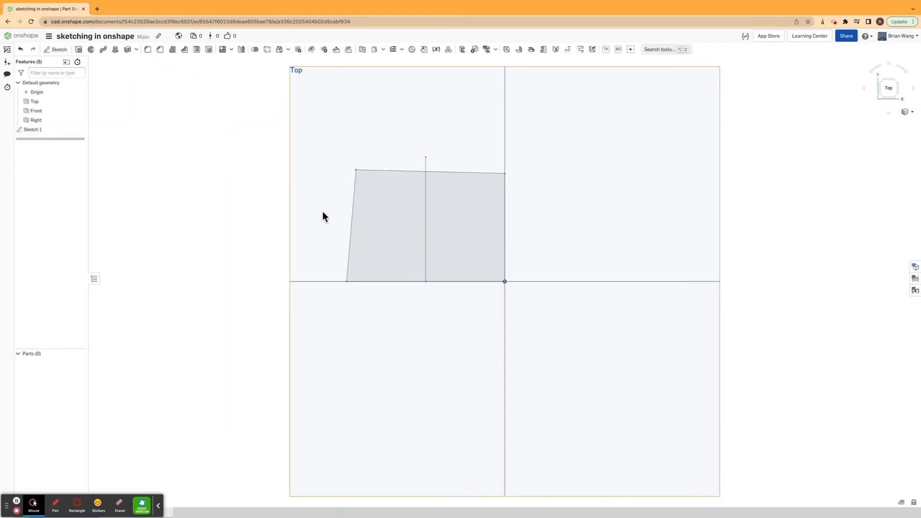
Select the two regions on either side of the vertical line to check the split, and clear the selection
click(465, 225)
click(406, 235)
click(167, 236)
Reopen Sketch 1 and convert the vertical dividing line to construction geometry
click(53, 130)
double_click(53, 131)
click(426, 201)
click(222, 50)
click(245, 90)
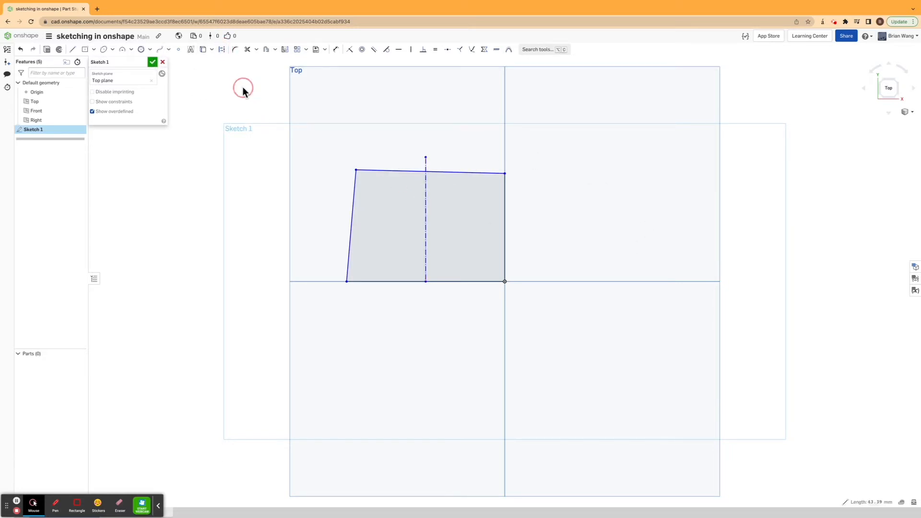
Draw a closed loop of construction lines left of the outline, starting and ending at its upper-left corner, and cancel the sketch edits
click(73, 50)
click(222, 50)
click(356, 170)
click(307, 176)
click(296, 219)
click(330, 248)
click(330, 216)
click(312, 204)
click(328, 191)
click(356, 171)
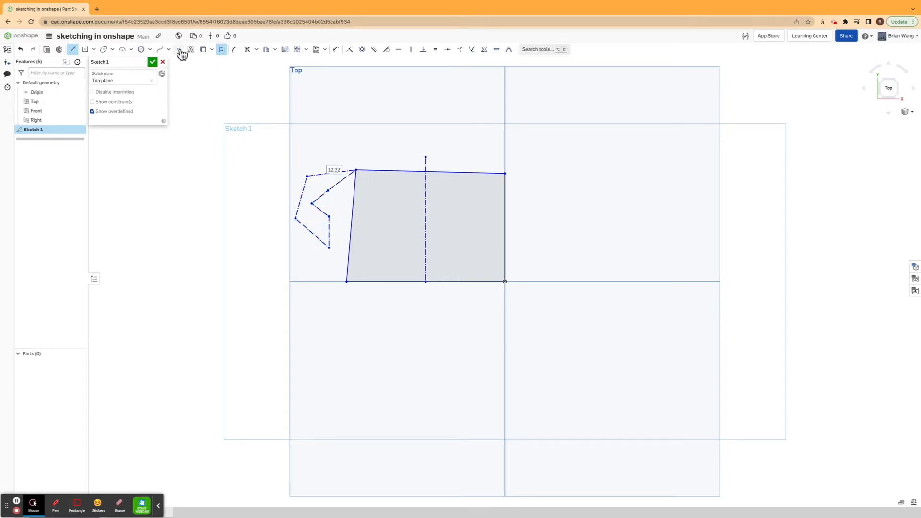
click(162, 62)
Reopen Sketch 1 and trim the part of the vertical line that sticks out above the outline's upper edge
double_click(42, 130)
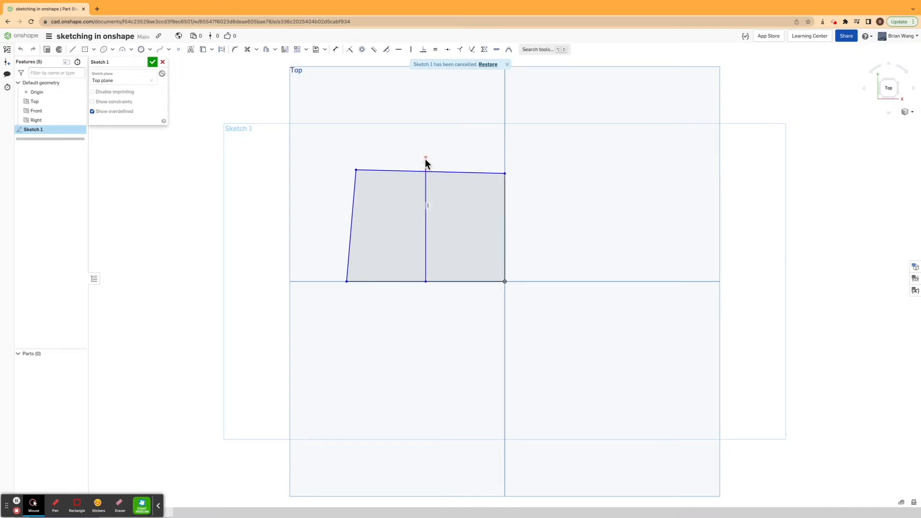
click(247, 49)
click(425, 161)
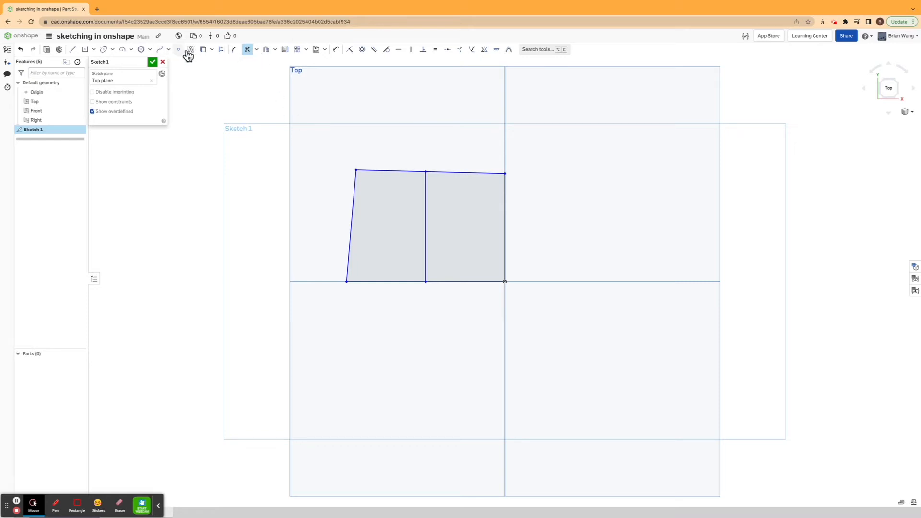
Draw a line about 49 mm long from the left edge's midpoint toward the right edge and extend it to that edge
click(257, 50)
click(276, 75)
click(73, 49)
click(351, 225)
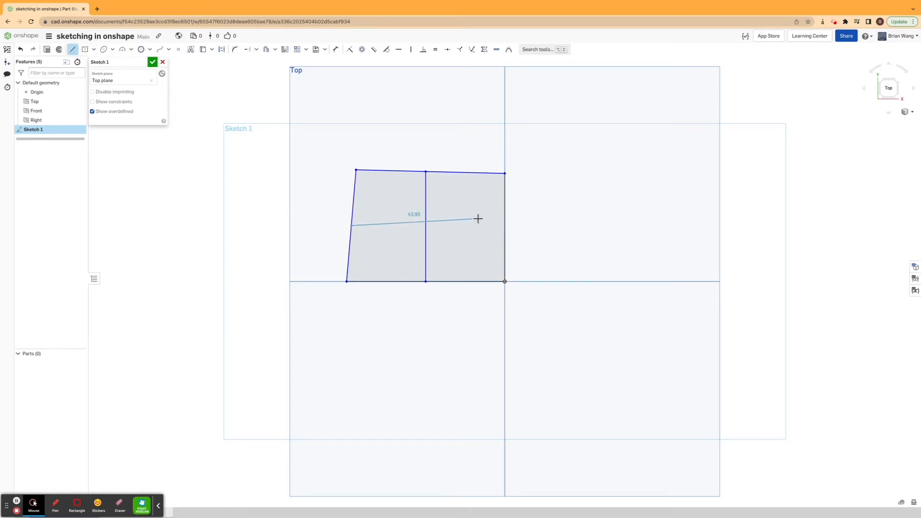
click(486, 216)
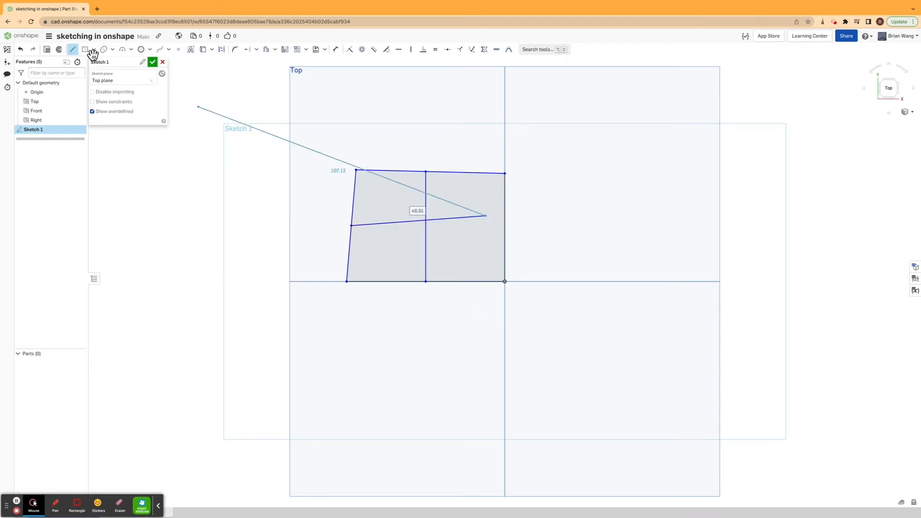
click(77, 51)
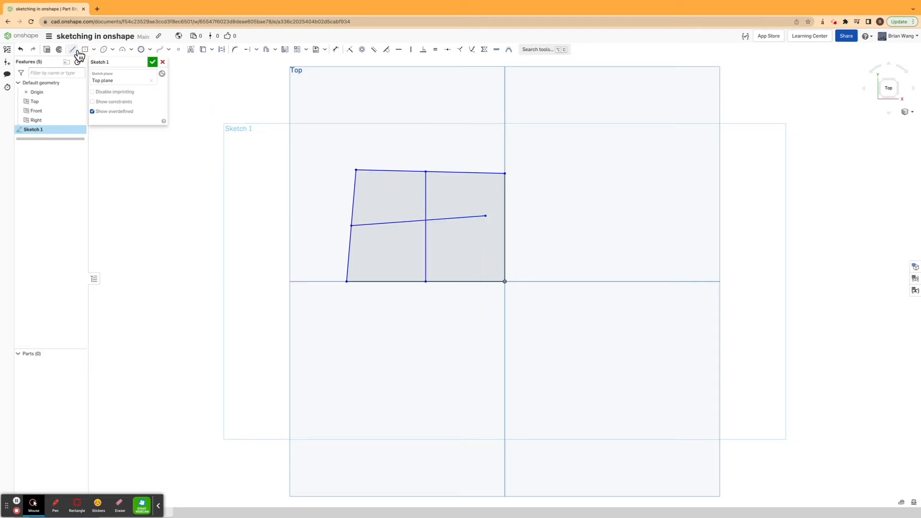
click(248, 50)
click(506, 217)
Offset the slanted crossing line 14.2 mm downward
click(266, 51)
click(482, 217)
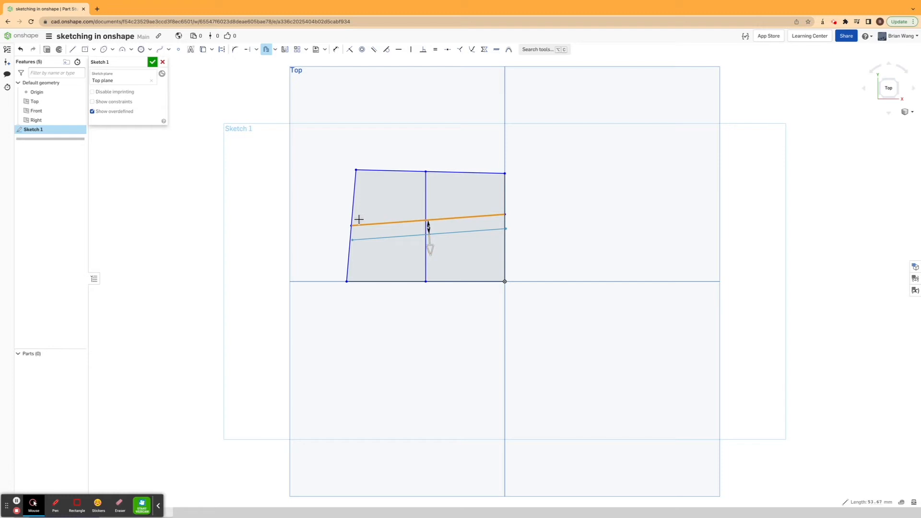
drag(444, 250, 432, 278)
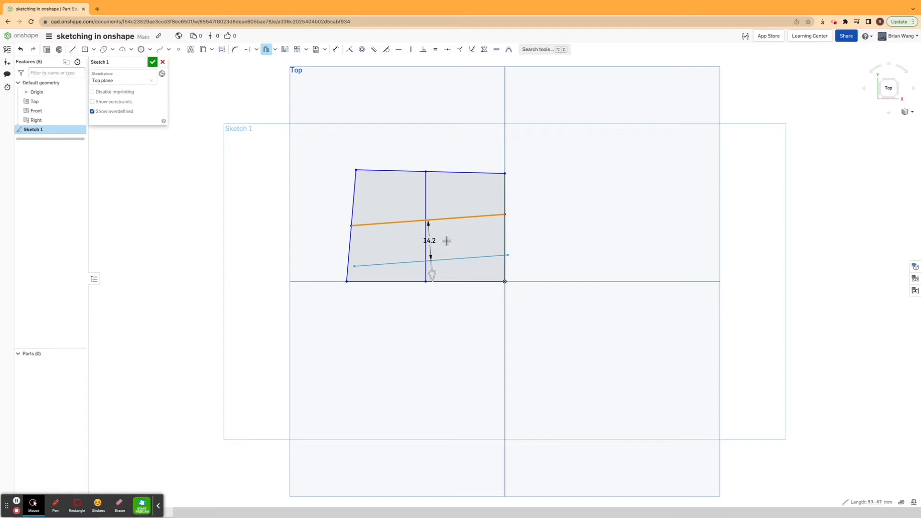
click(447, 240)
scroll(576, 240, up, 1)
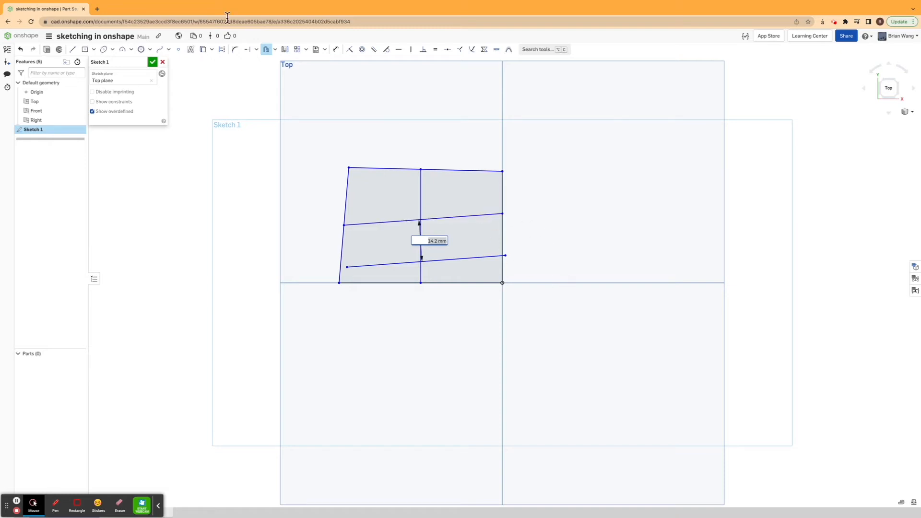
click(267, 50)
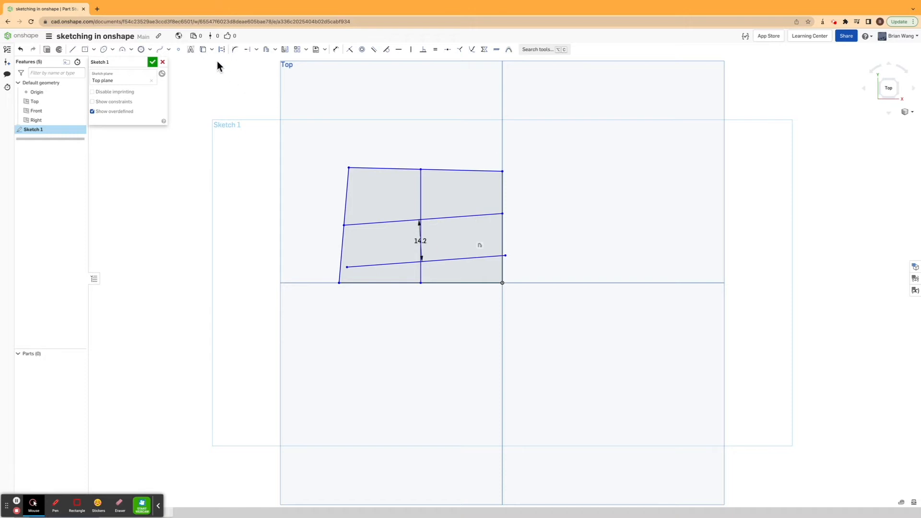
Trim the end of the offset line that sticks out past the outline's right edge
scroll(503, 257, up, 2)
scroll(503, 255, up, 3)
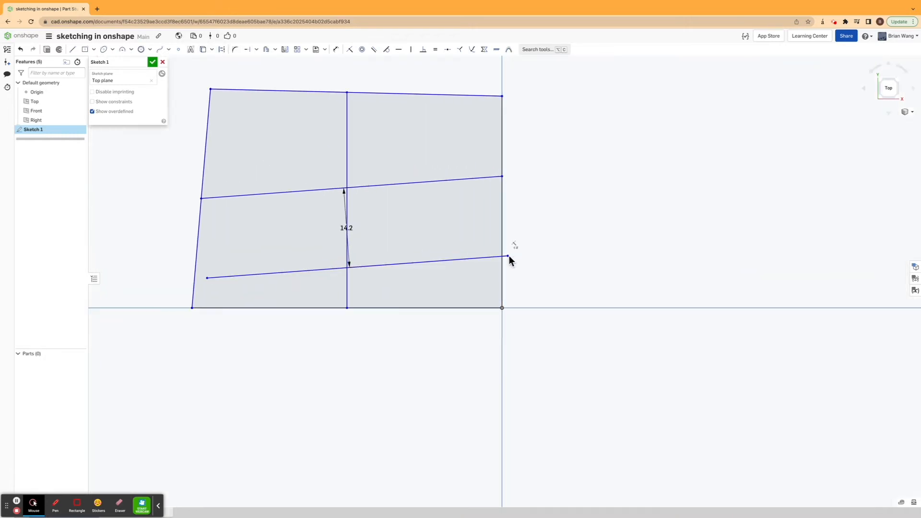
click(256, 49)
click(259, 63)
click(506, 256)
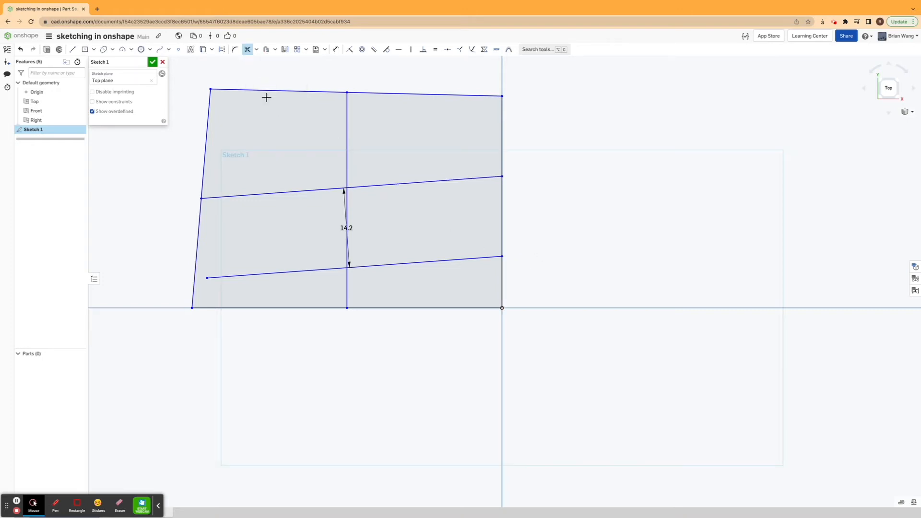
Mirror the upper slanted line, the outline's right edge and its top edge about the vertical middle line
click(285, 49)
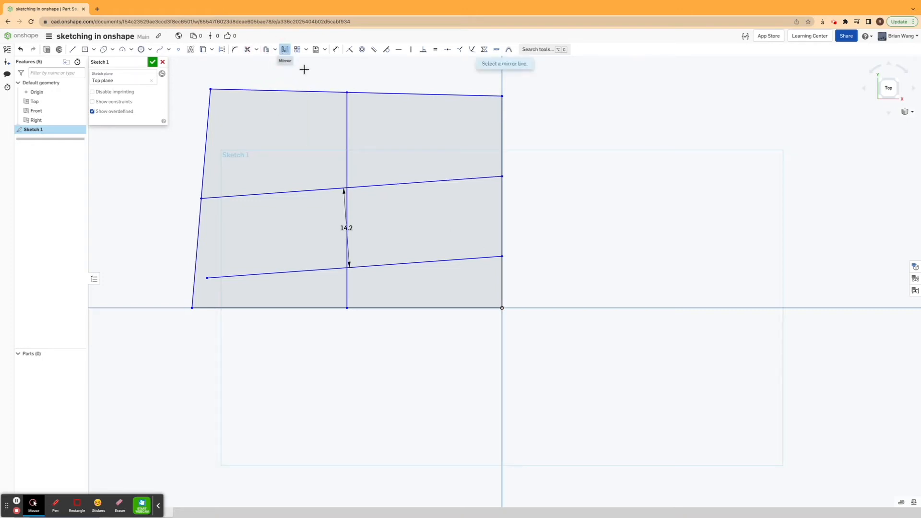
click(346, 145)
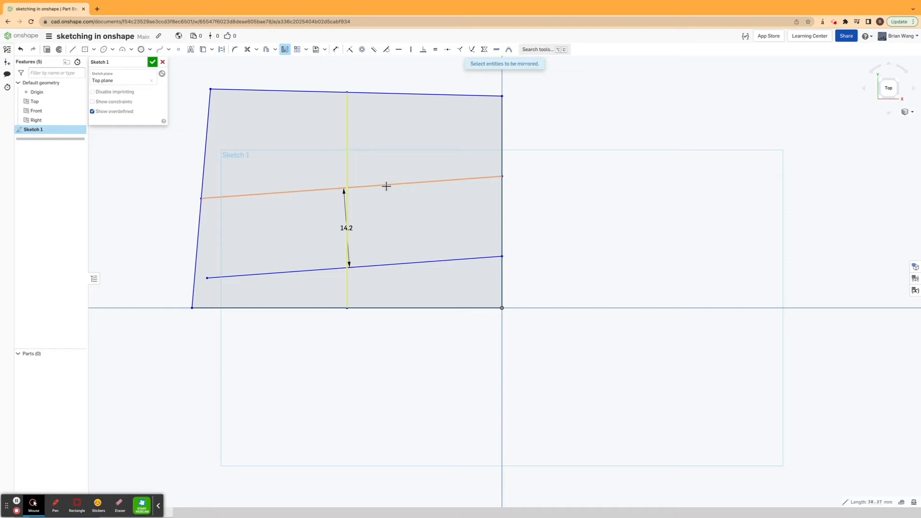
click(387, 186)
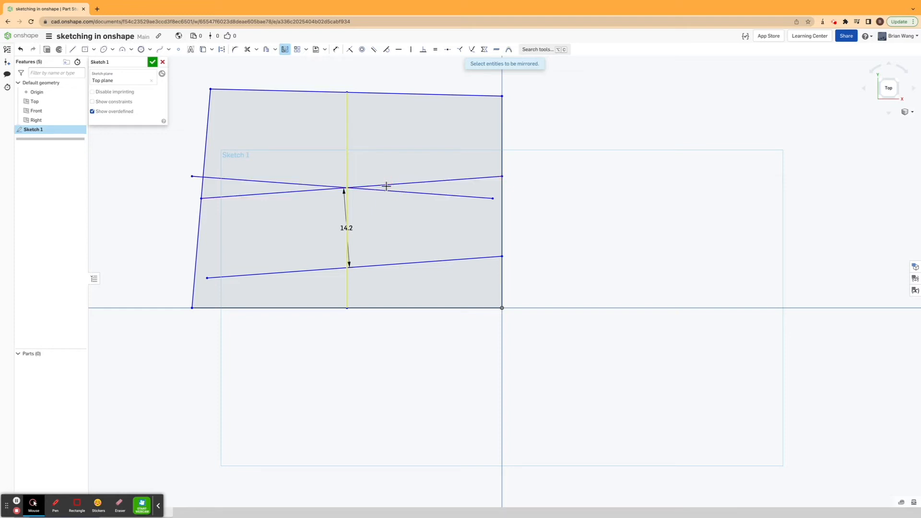
click(502, 128)
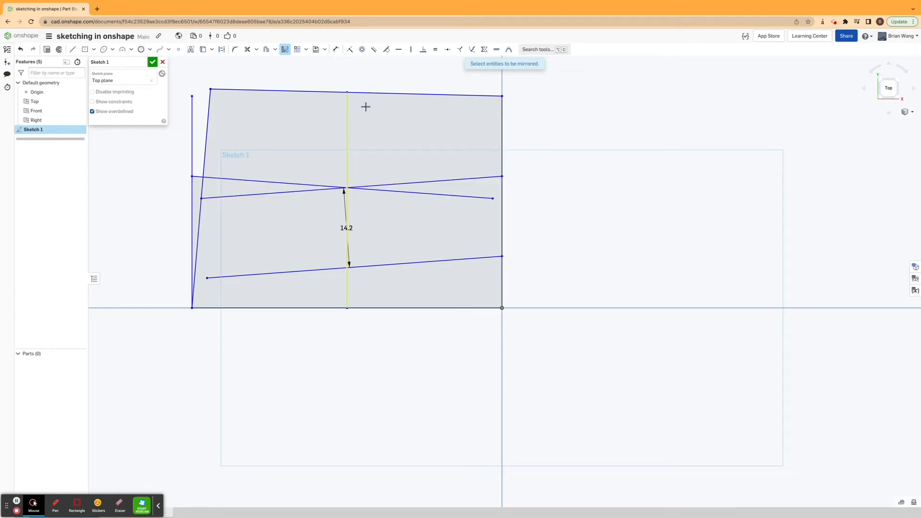
click(311, 92)
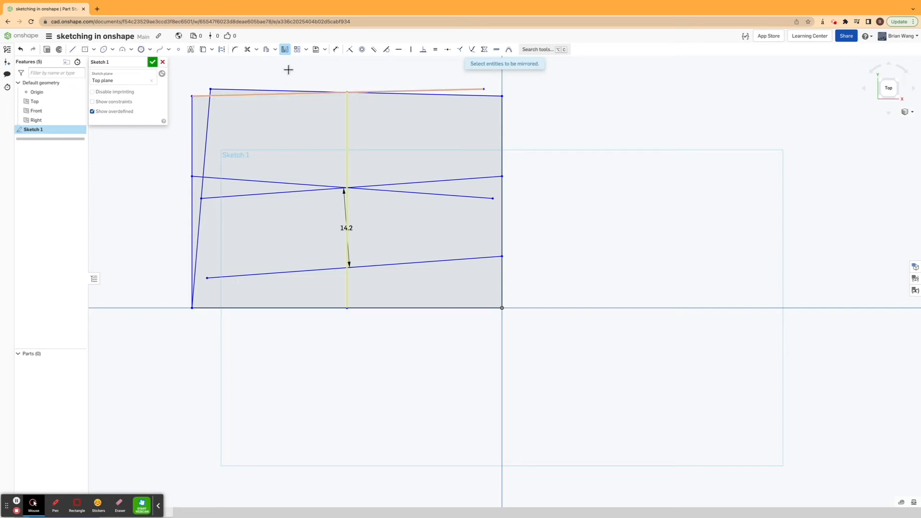
Set up a horizontal linear pattern of the lower slanted line with 7 instances, and cancel the sketch edits
click(295, 51)
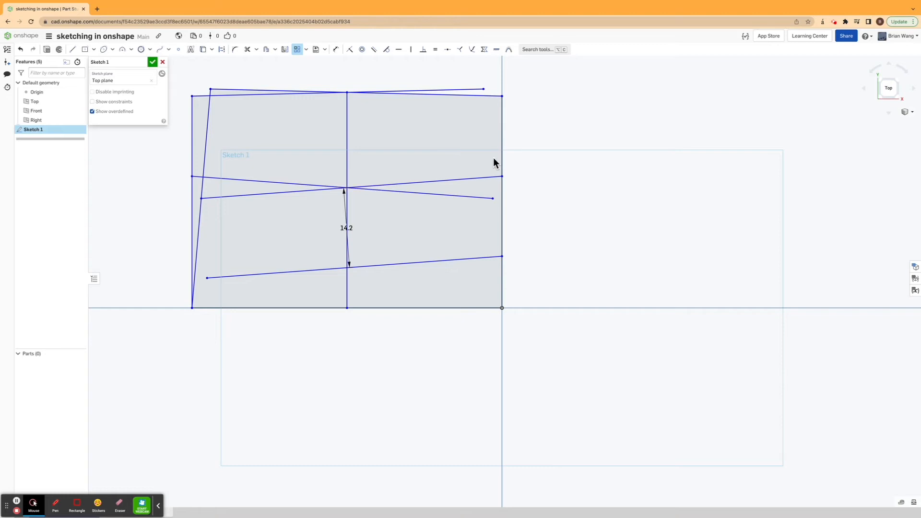
scroll(496, 158, down, 1)
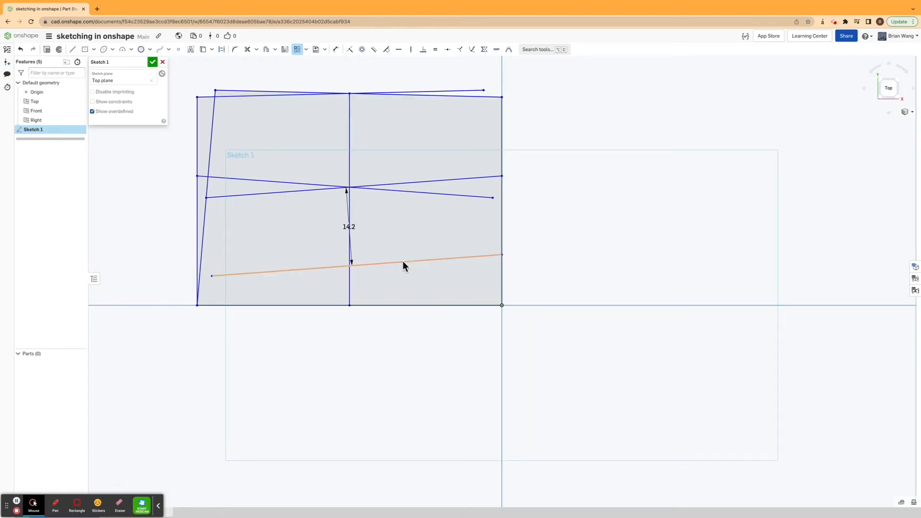
click(376, 264)
drag(376, 263, 369, 296)
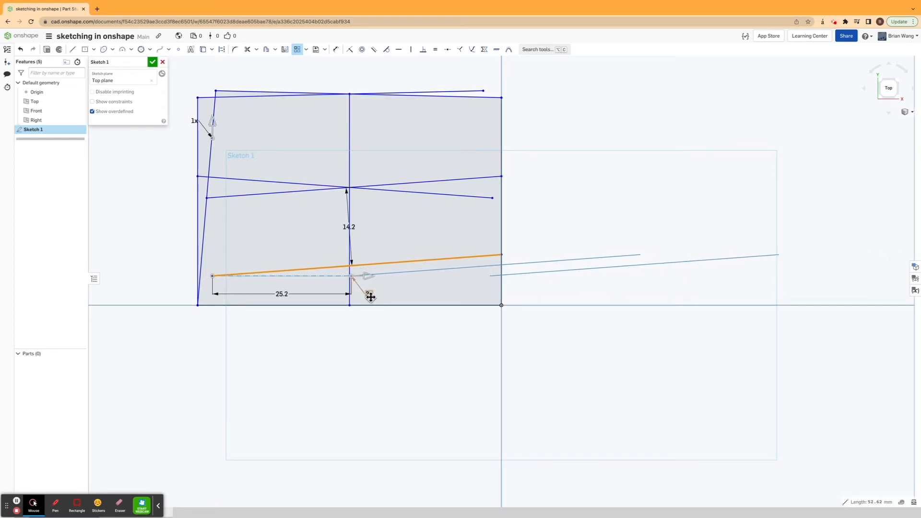
click(369, 296)
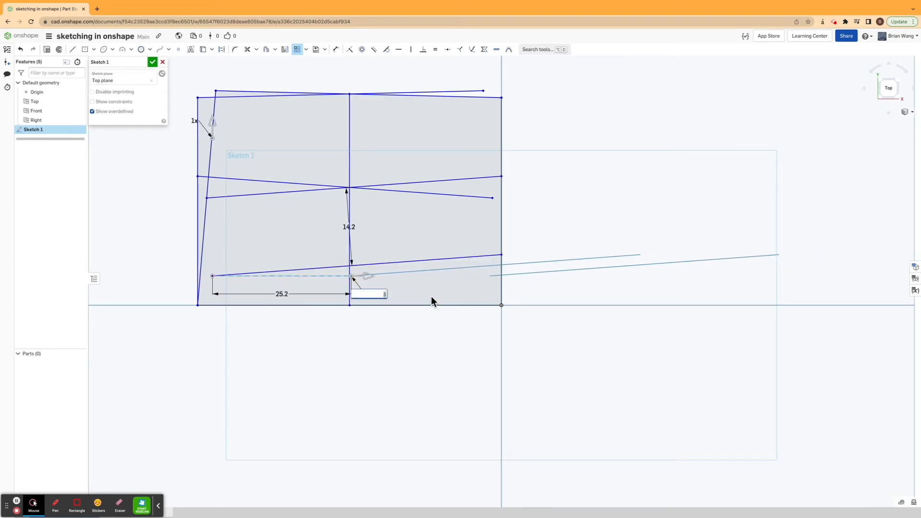
click(349, 266)
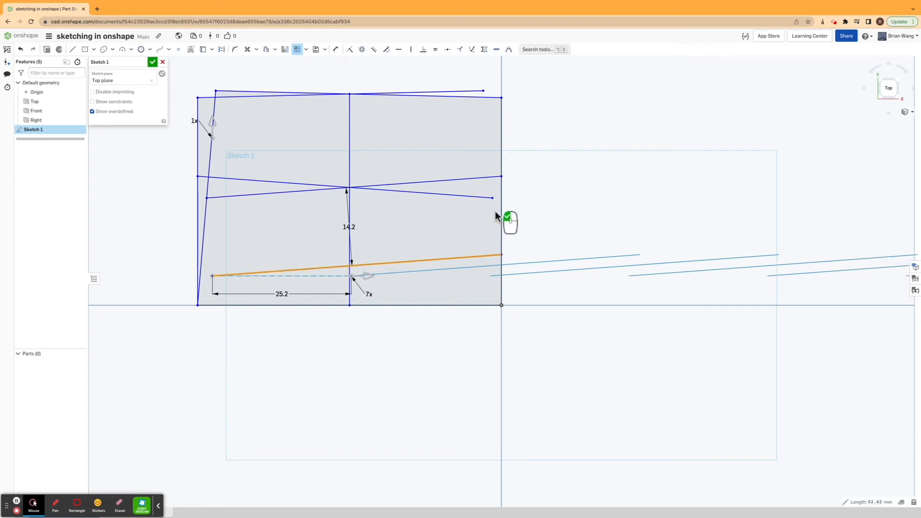
scroll(496, 211, down, 5)
scroll(494, 213, up, 10)
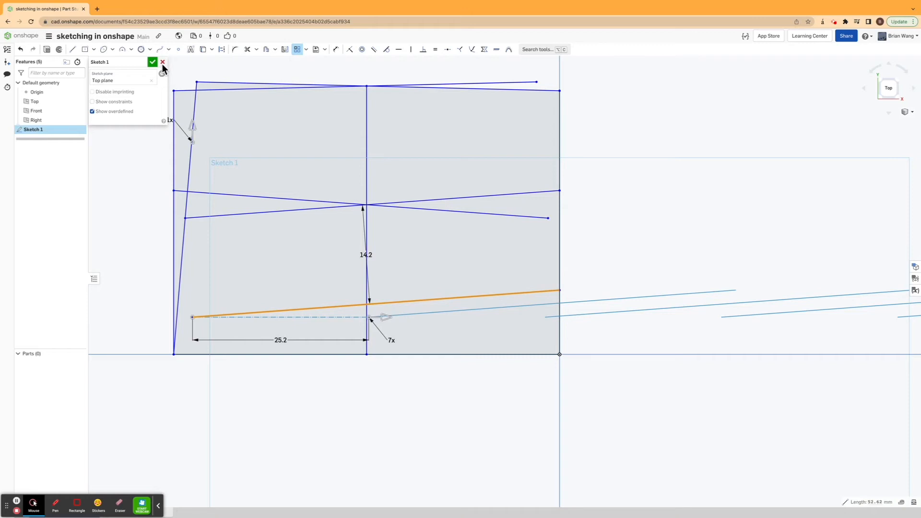
click(163, 63)
Reopen Sketch 1, set up a circular pattern of the outline's left edge and move its centre left of the origin
double_click(57, 128)
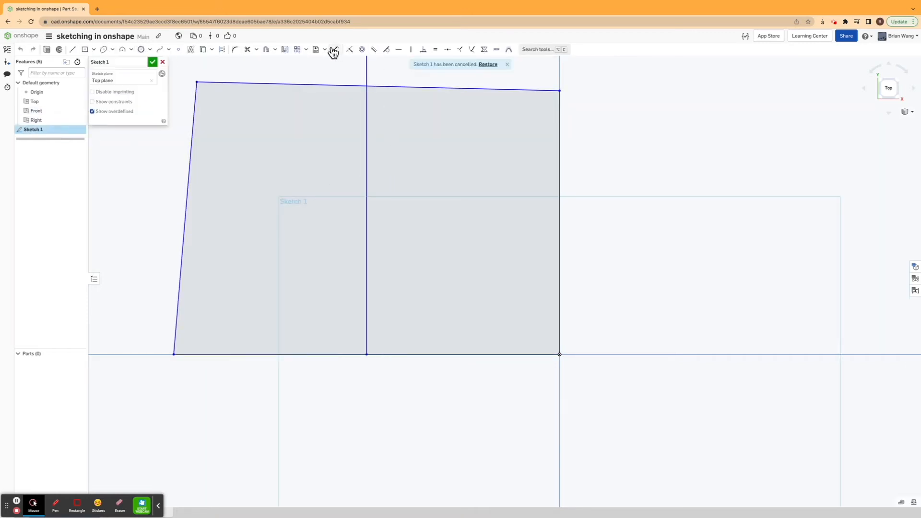
click(306, 49)
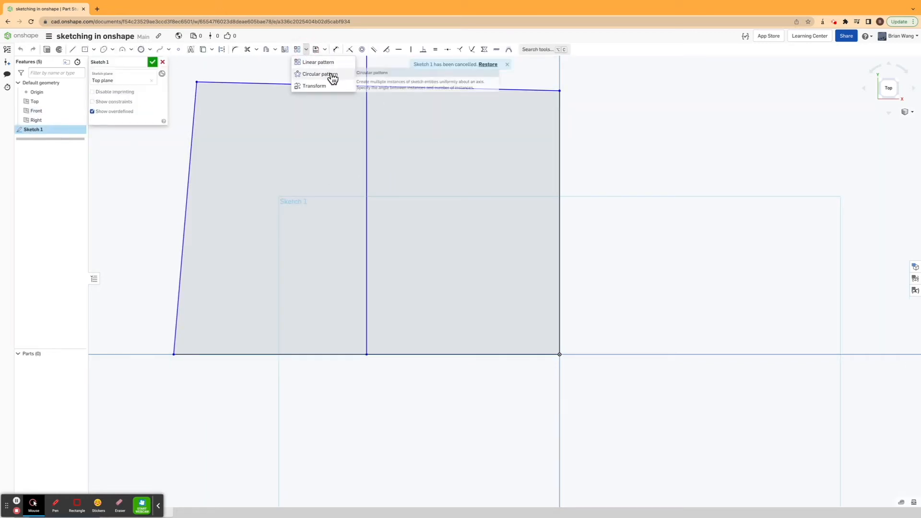
click(332, 75)
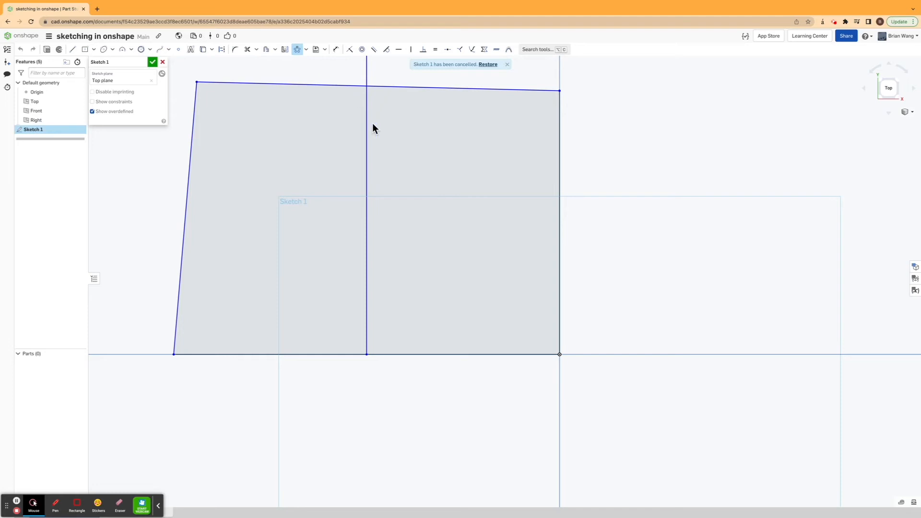
click(189, 163)
scroll(314, 152, down, 5)
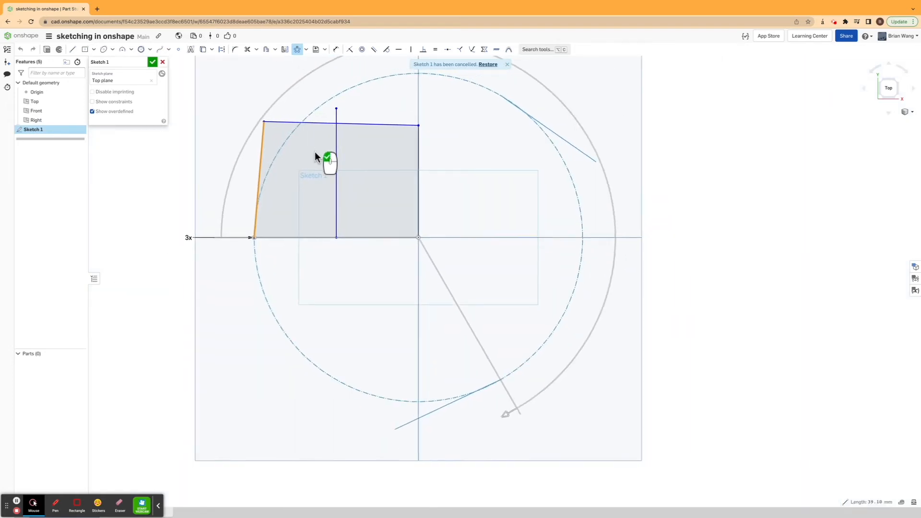
scroll(424, 220, down, 3)
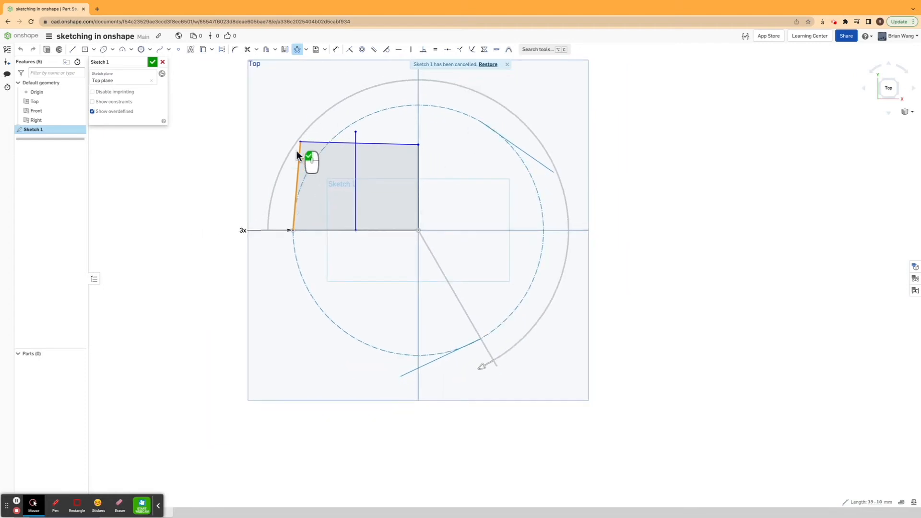
click(418, 229)
drag(419, 229, 377, 226)
mouse_move(372, 203)
mouse_down()
mouse_move(374, 190)
mouse_move(332, 213)
mouse_move(324, 245)
mouse_up()
Set the circular pattern to 7 instances, apply it and undo the pattern
double_click(242, 230)
text(7)
key(Return)
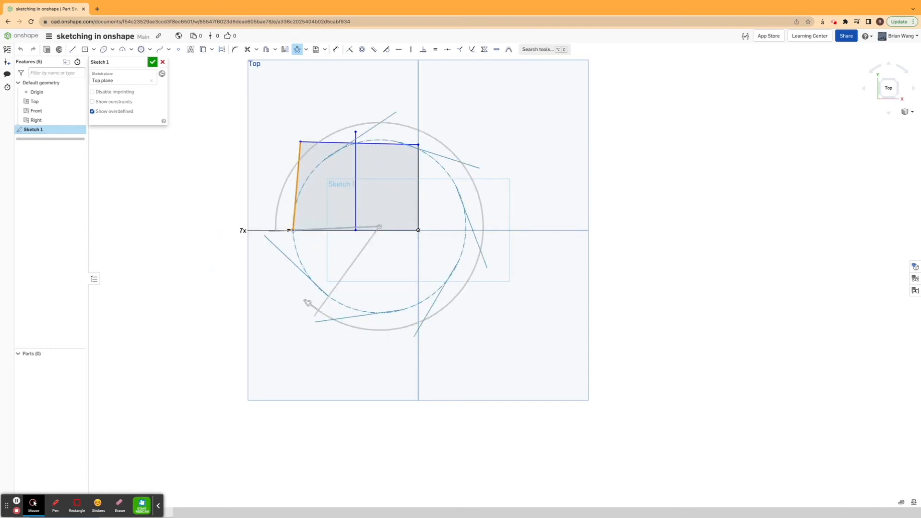
mouse_move(261, 302)
right_down()
mouse_move(434, 282)
mouse_move(492, 209)
mouse_move(448, 206)
mouse_move(535, 216)
mouse_move(397, 179)
right_up()
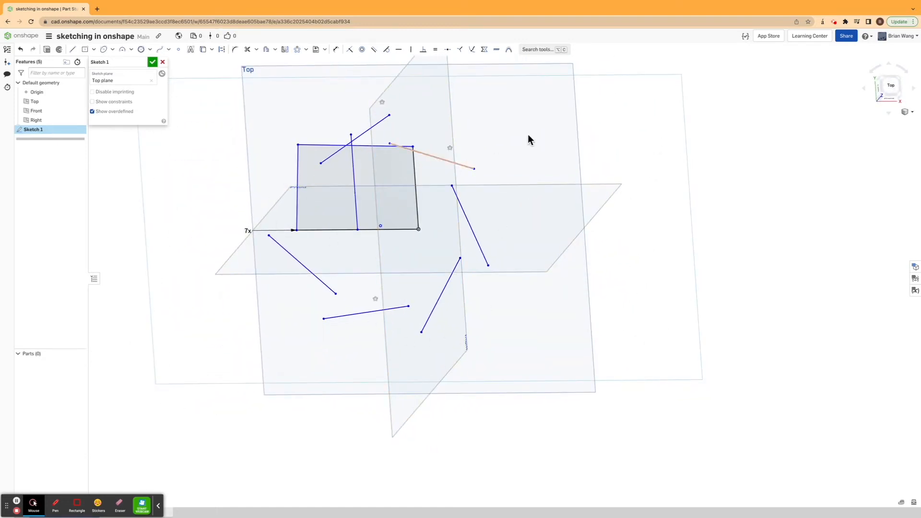
click(893, 90)
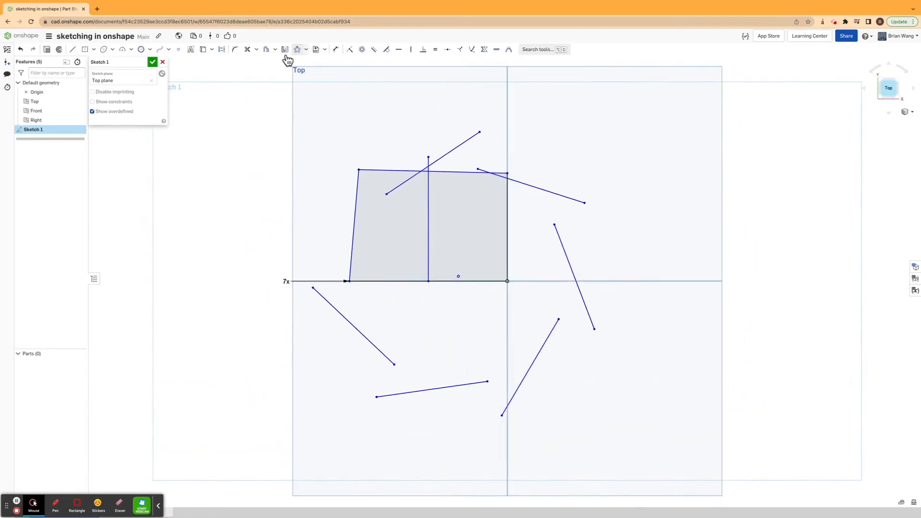
key(super+z)
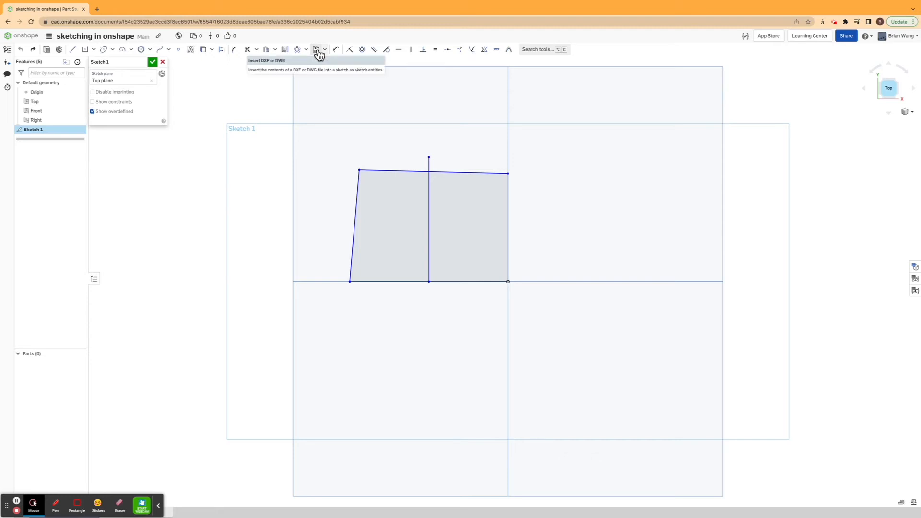
Look at the image insertion dialog for the sketch and close it without inserting anything
click(325, 49)
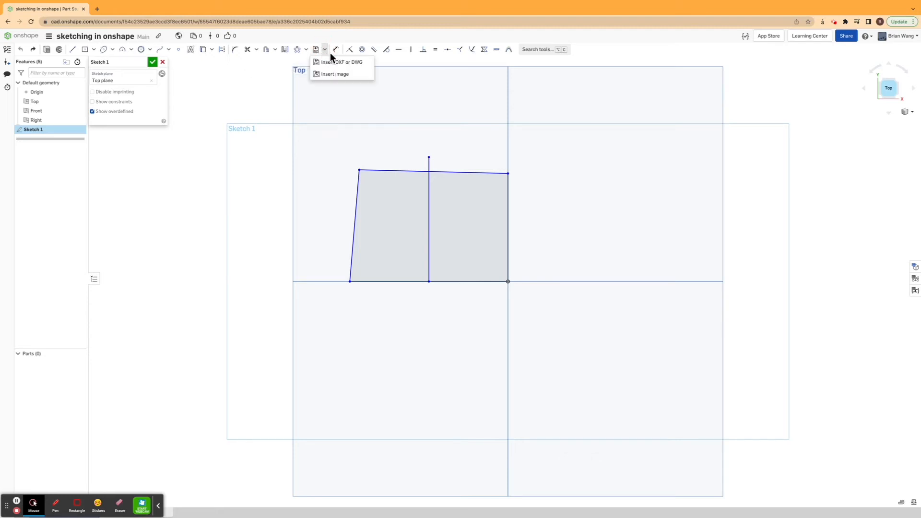
click(341, 74)
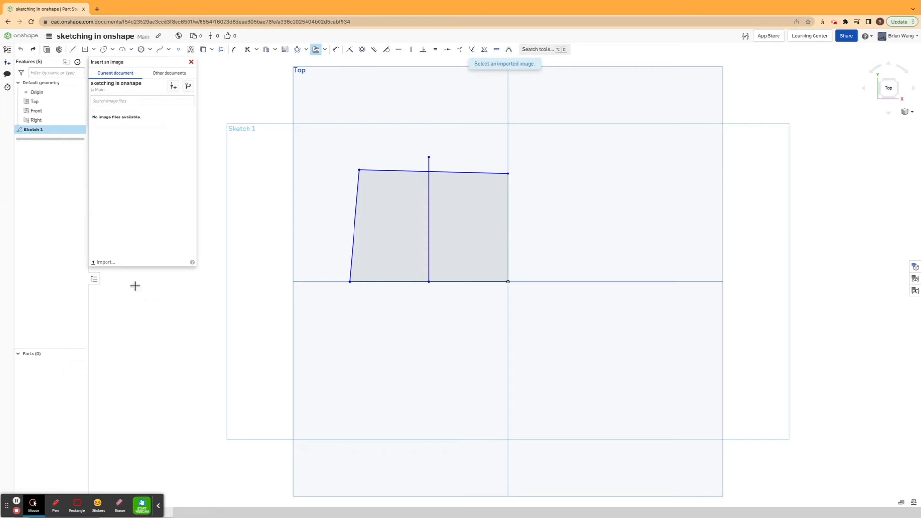
click(191, 62)
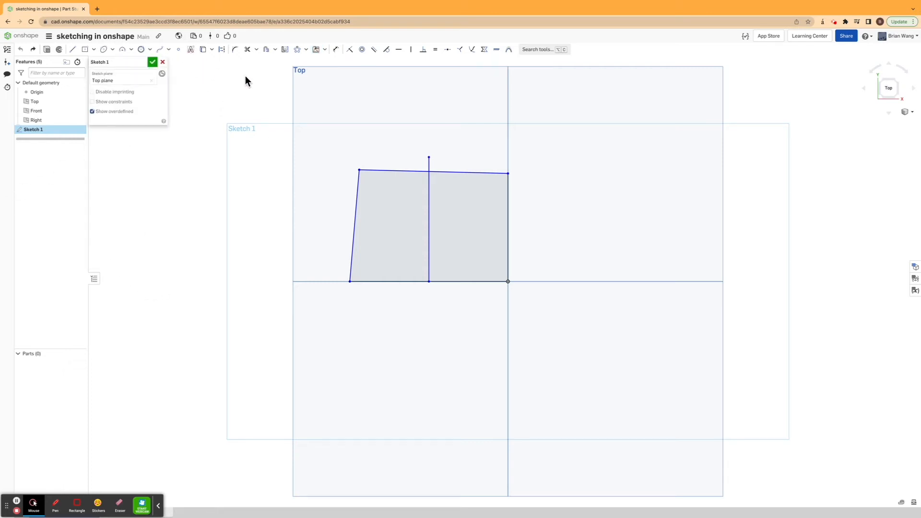
Dimension the vertical middle line's length to 43 mm, placing the dimension beyond the outline's right edge
click(336, 50)
click(429, 192)
click(615, 187)
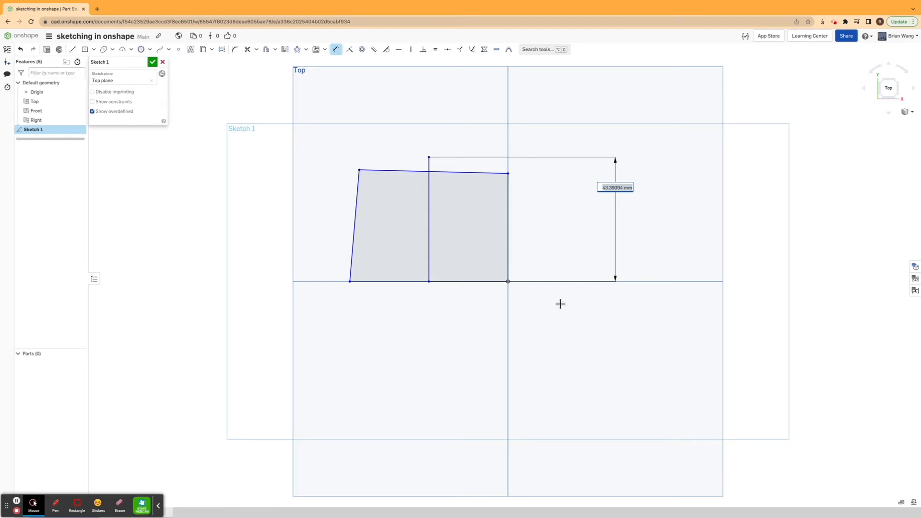
text(43)
key(Return)
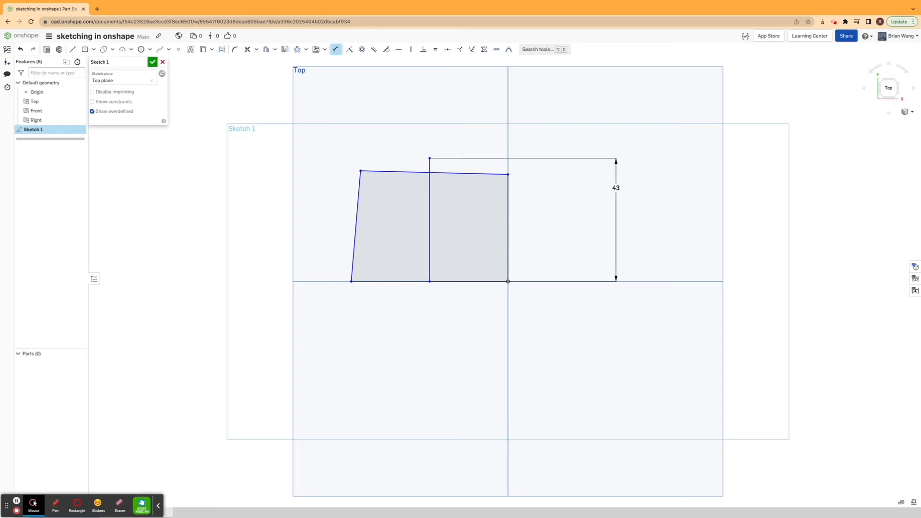
Change the vertical middle line's length dimension to 44 mm
double_click(616, 189)
text(44)
key(Return)
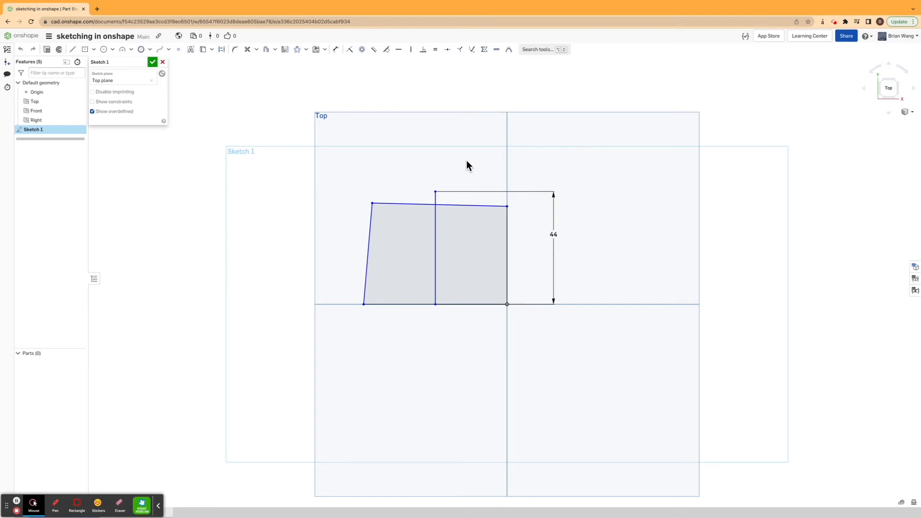
Draw a slanted line about 79 mm long below the outline and make its right end coincident with the outline's lower-left corner
click(350, 50)
click(73, 49)
click(471, 367)
click(270, 385)
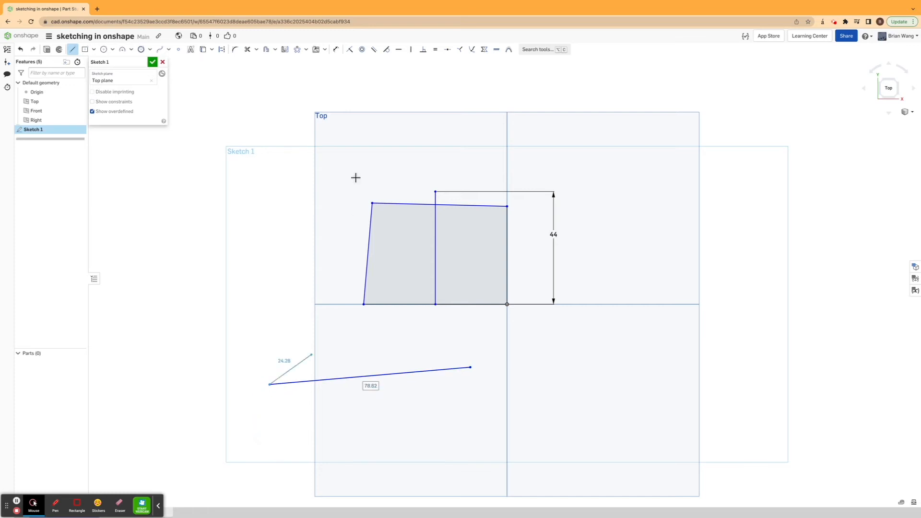
click(349, 50)
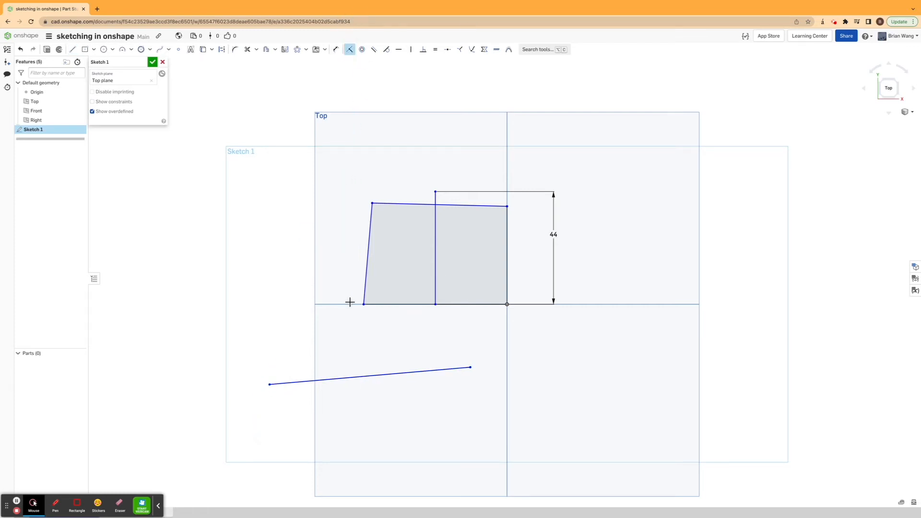
click(470, 368)
click(364, 305)
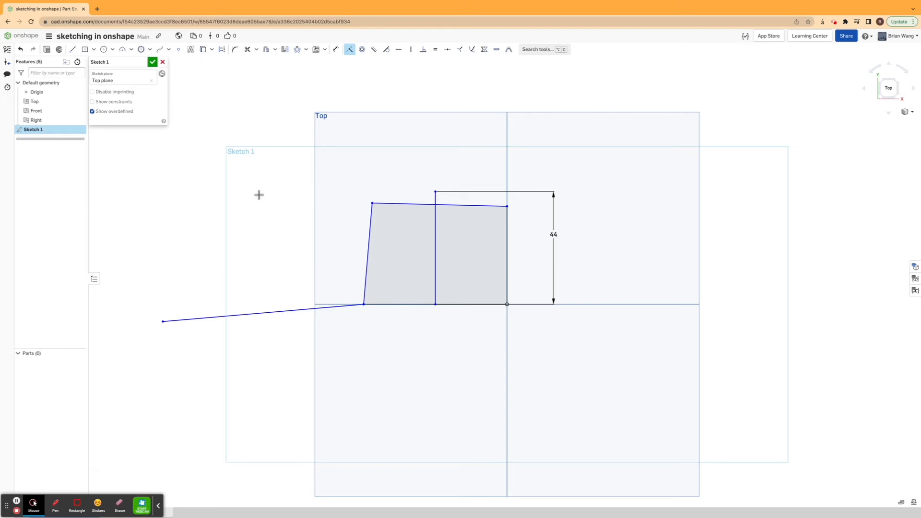
Draw a circle about 73 mm in diameter below the outline, try to make its centre coincident with the vertical line's top, and cancel the sketch edits
click(104, 49)
click(390, 396)
click(294, 393)
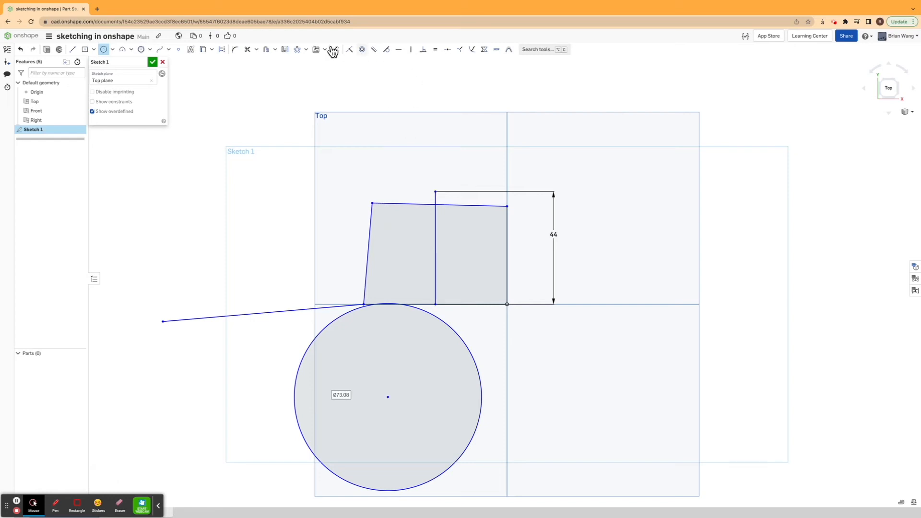
click(350, 49)
click(390, 397)
click(436, 192)
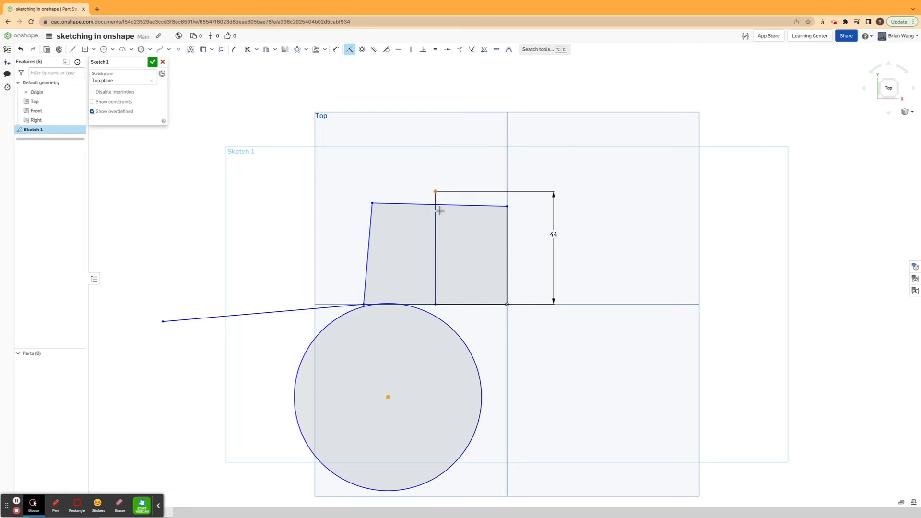
click(162, 62)
Reopen Sketch 1 and draw a circle about 110 mm in diameter over the outline's left side and one about 67 mm to the outline's right
double_click(51, 134)
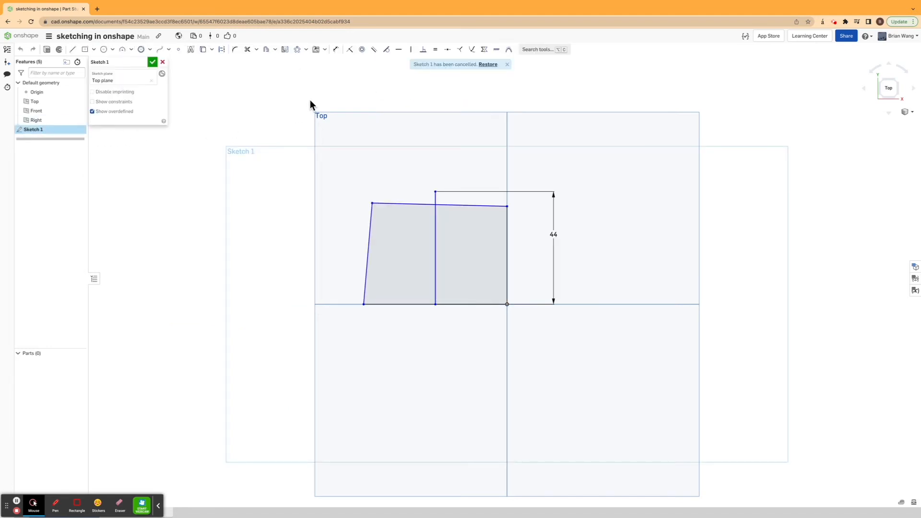
click(104, 50)
click(262, 348)
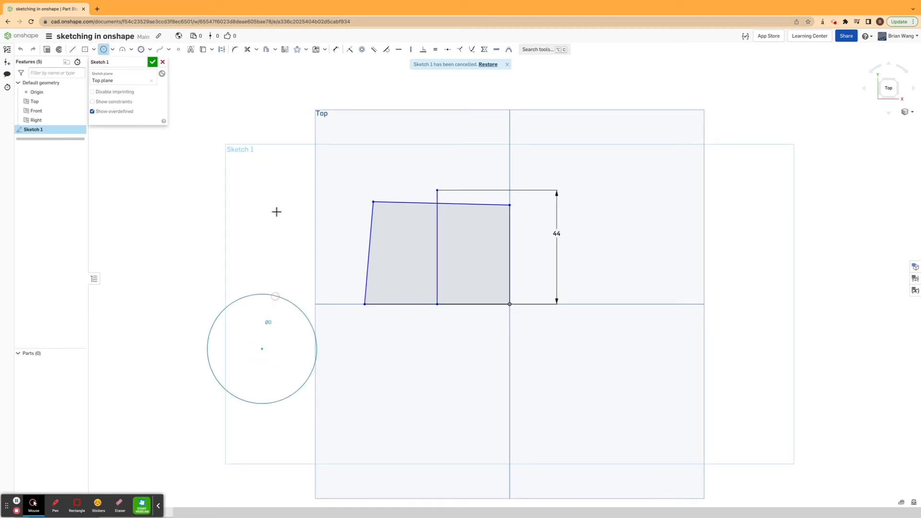
click(286, 208)
click(672, 347)
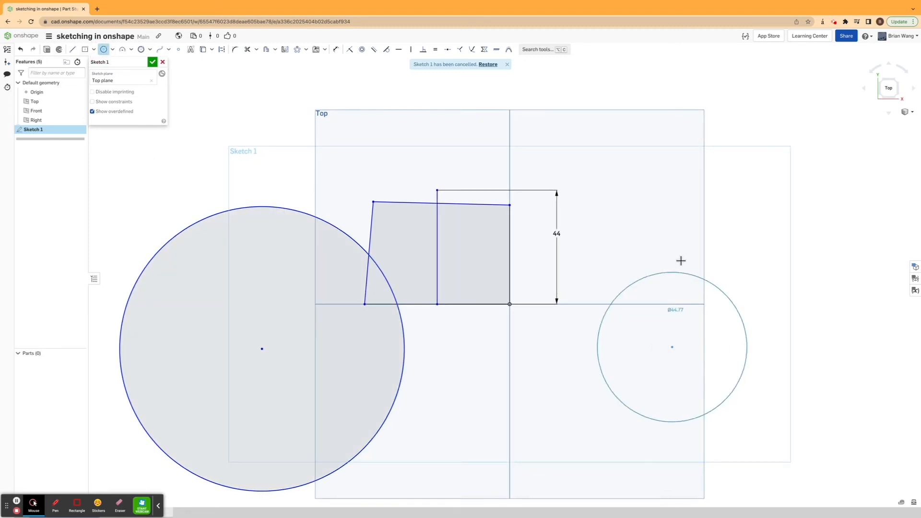
click(587, 367)
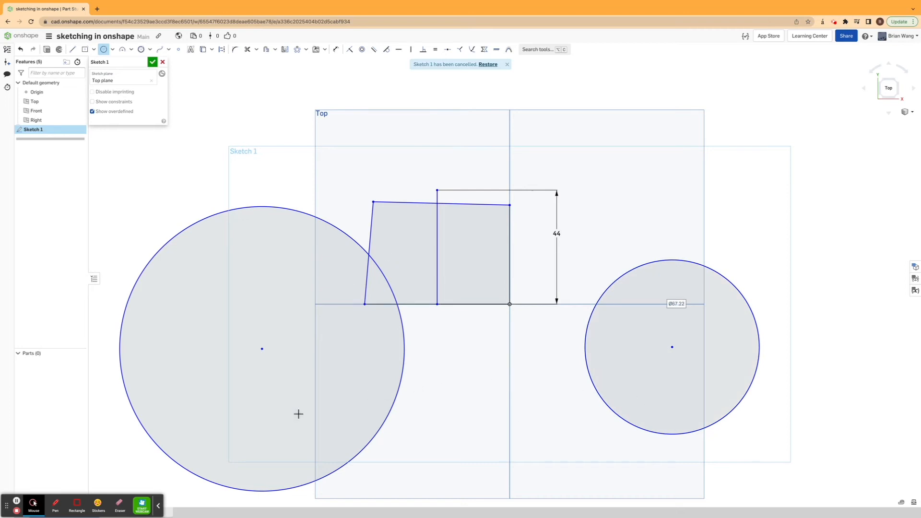
Make the smaller circle concentric with the larger circle
click(362, 50)
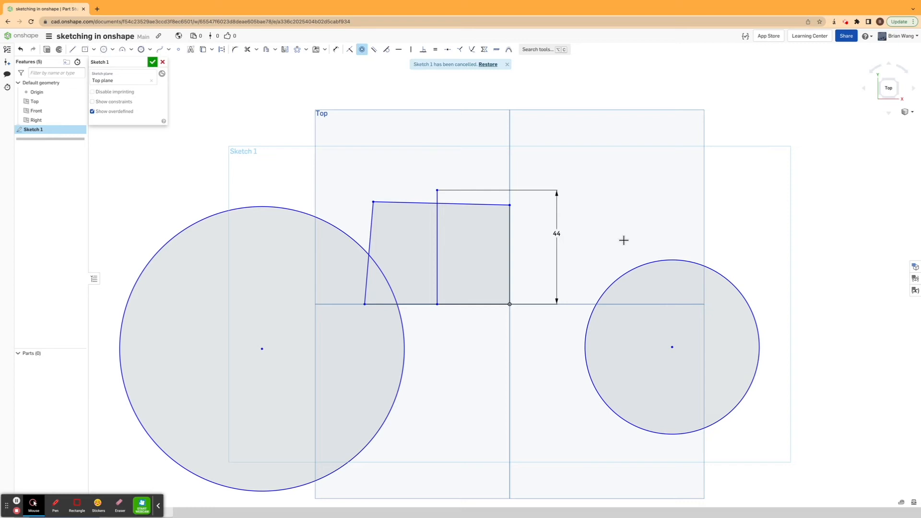
click(638, 270)
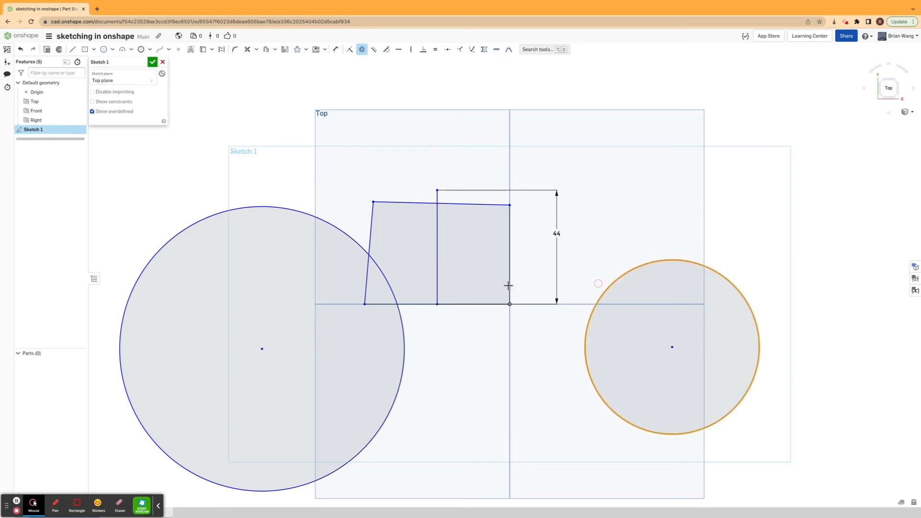
click(346, 237)
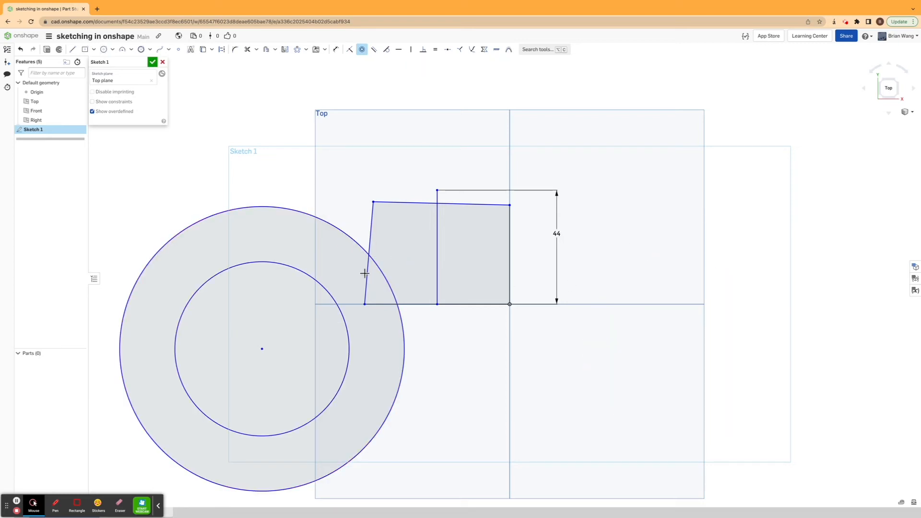
Make the outline's top edge parallel to its bottom edge
click(374, 50)
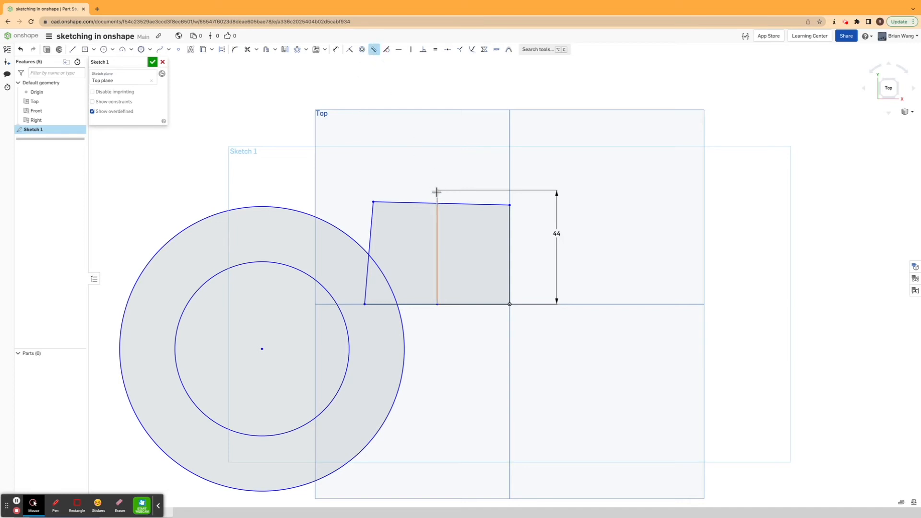
click(394, 204)
click(427, 304)
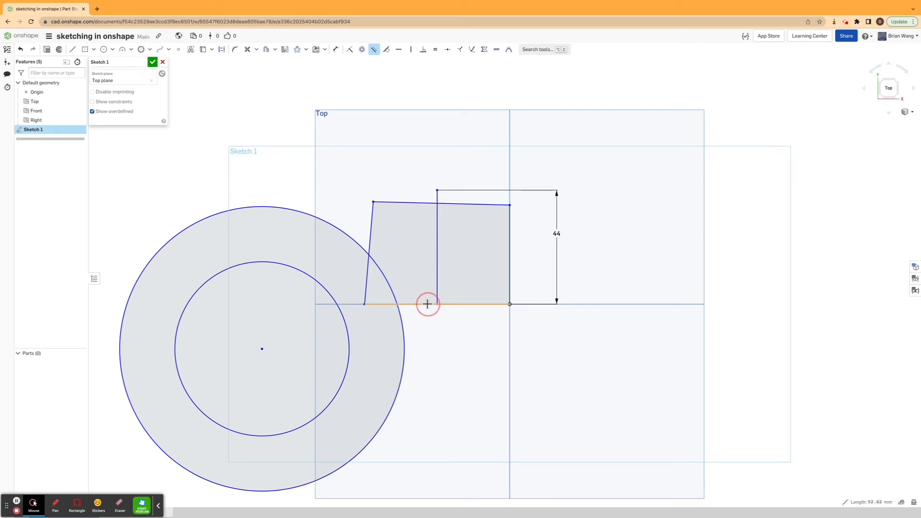
Draw a slanted line crossing the upper part of the outer circle and make the line and circle tangent
click(387, 51)
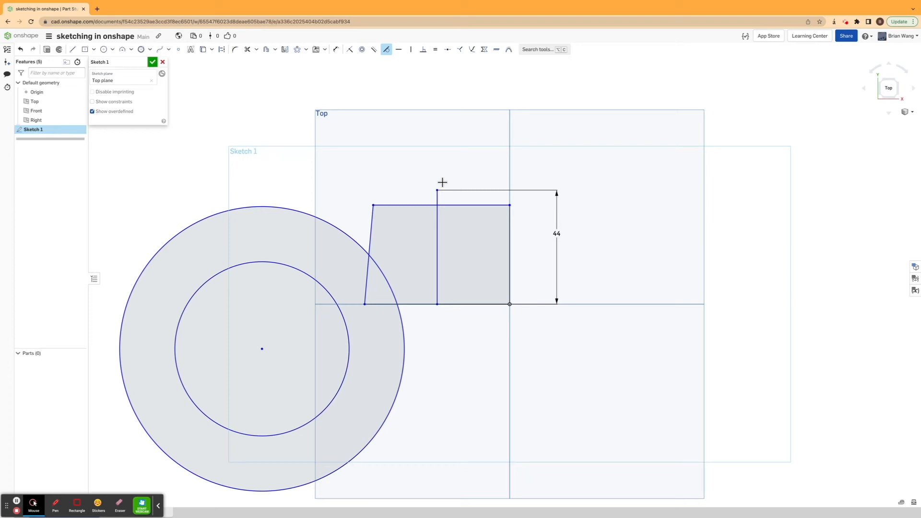
click(73, 49)
click(484, 102)
click(145, 263)
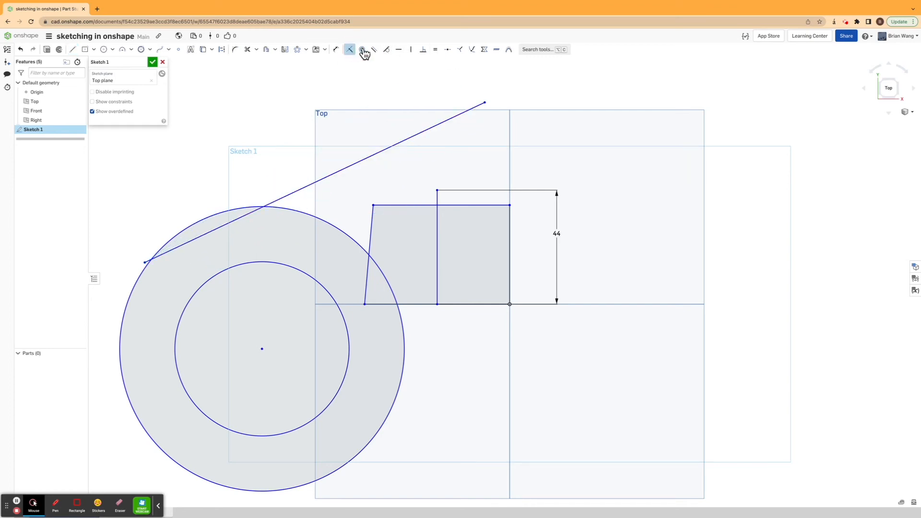
click(386, 49)
click(295, 195)
click(224, 213)
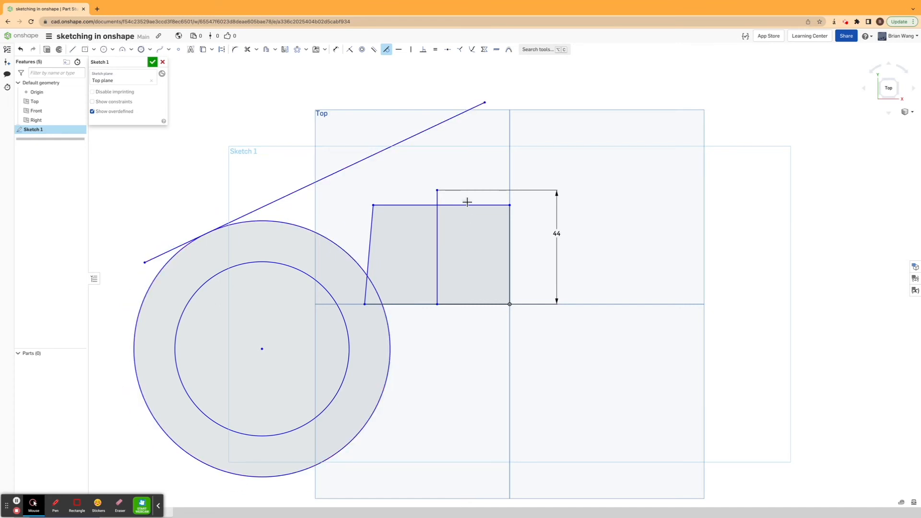
Undo the tangent constraint and dimension the outer circle's diameter to 109 mm
scroll(304, 290, down, 1)
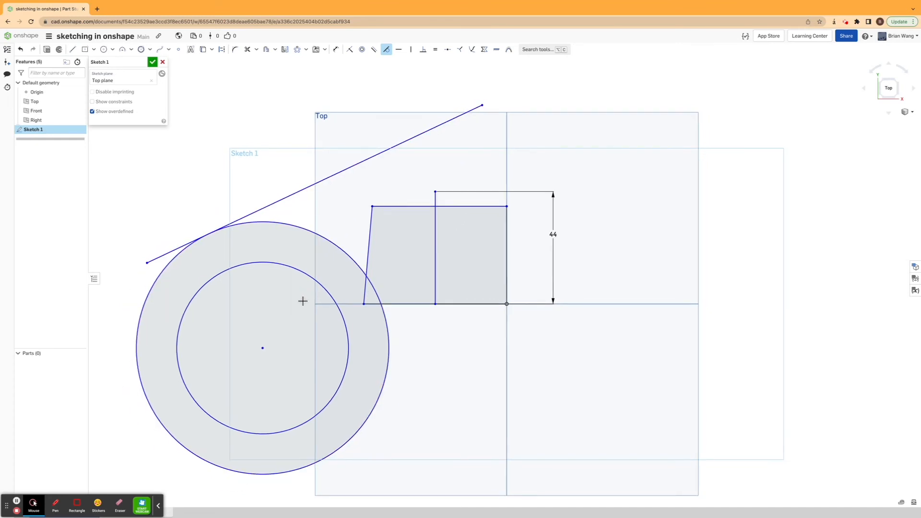
key(super+z)
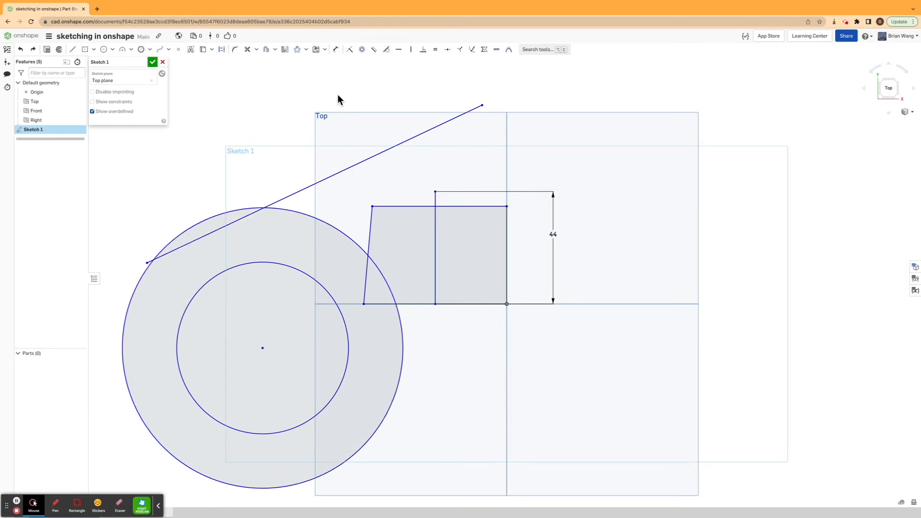
click(336, 49)
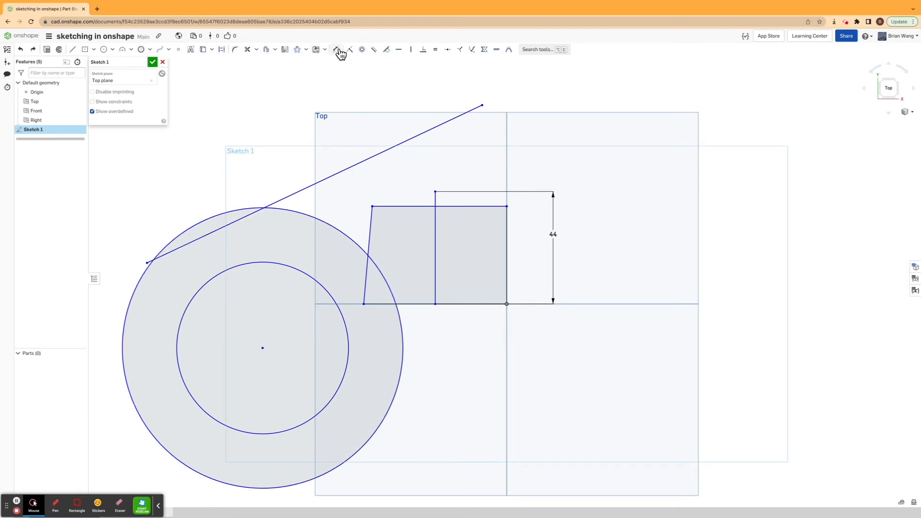
click(318, 219)
click(494, 148)
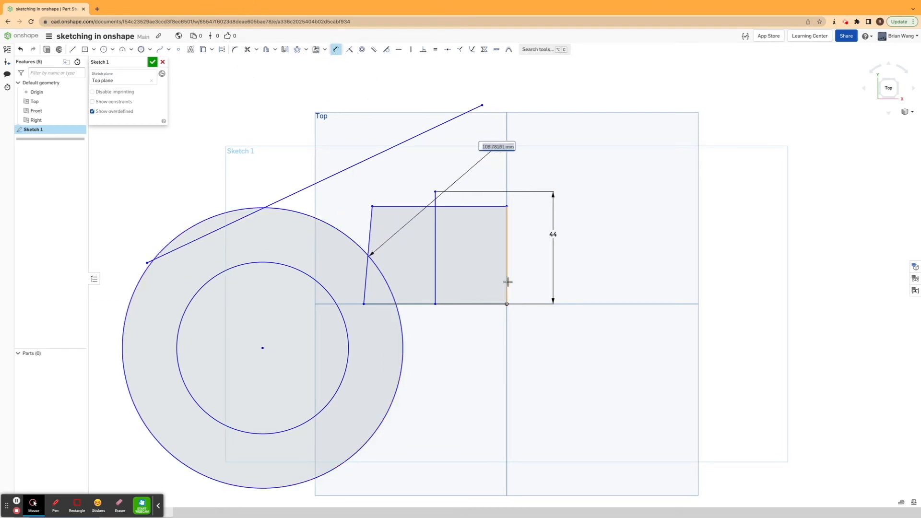
text(109)
key(Return)
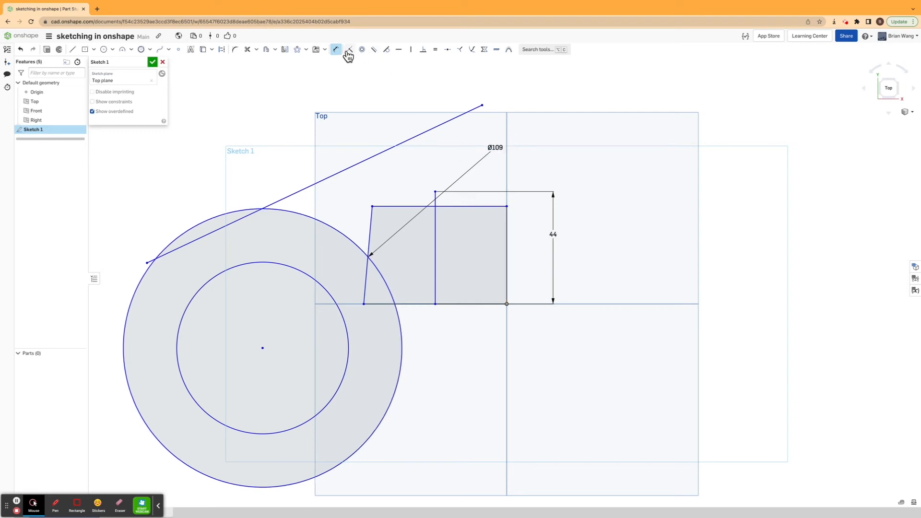
Apply a tangent constraint between the slanted line and the dimensioned 109 mm circle
click(387, 49)
click(237, 220)
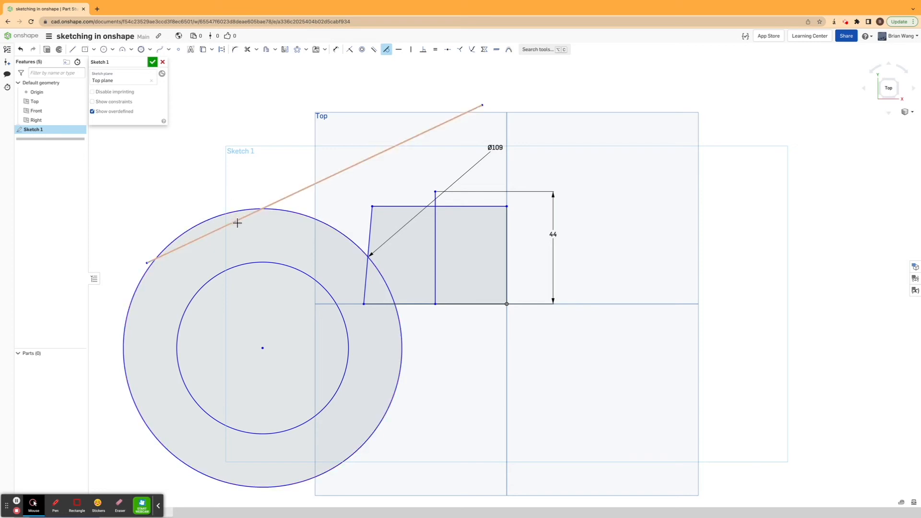
click(231, 212)
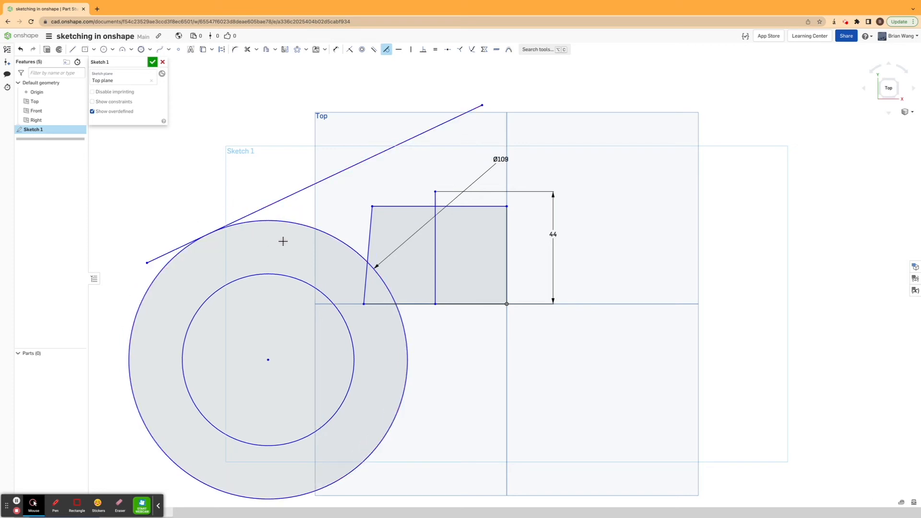
Align the concentric circles' centre horizontally with the outline's upper-left corner using the Horizontal constraint
click(399, 50)
scroll(443, 156, down, 2)
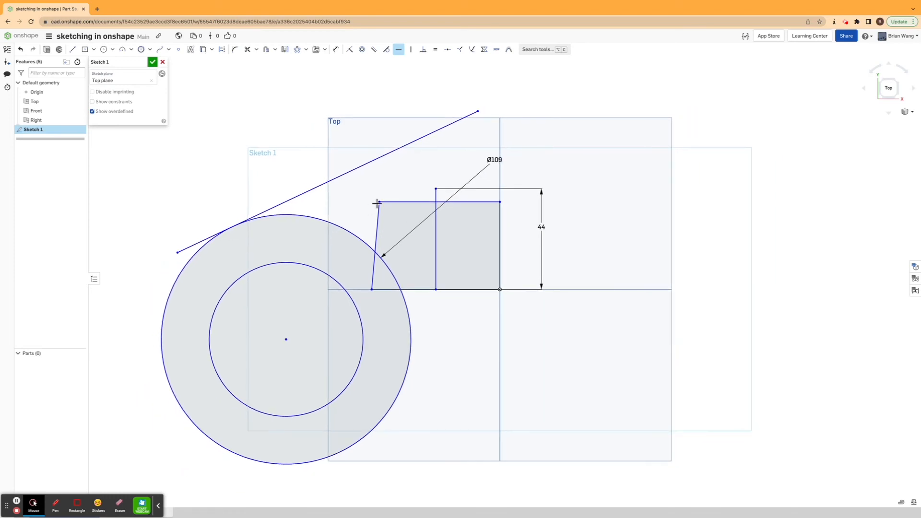
click(285, 340)
click(380, 203)
key(h)
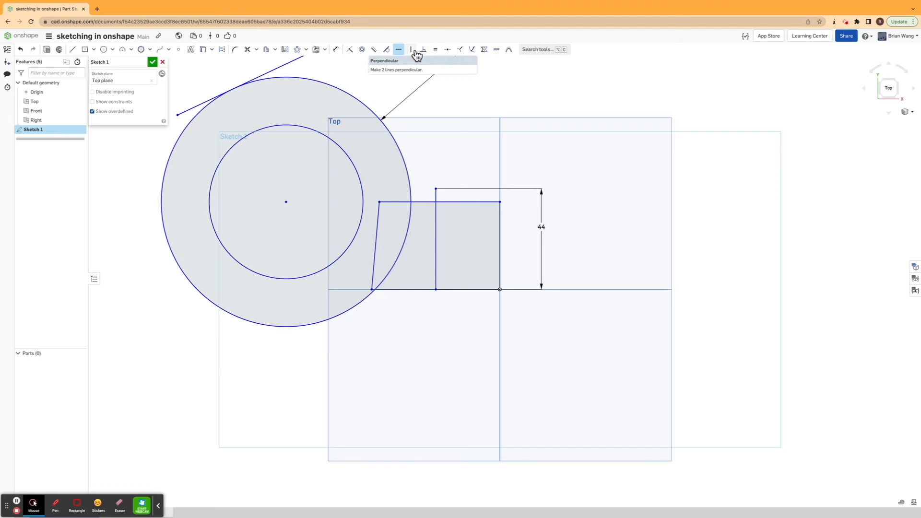
Draw a circle about 49 mm in diameter below the outline and align its centre vertically with the outline's upper-right corner
click(103, 50)
click(423, 398)
click(452, 350)
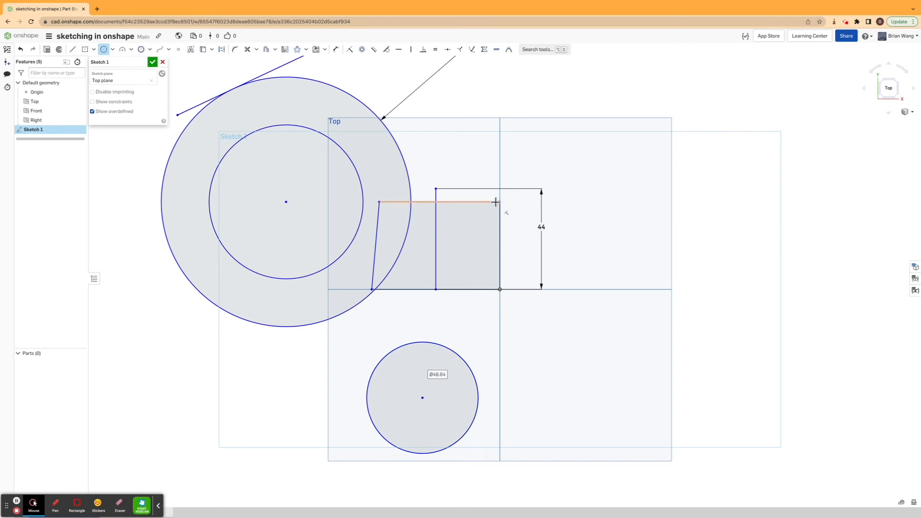
click(411, 50)
click(423, 398)
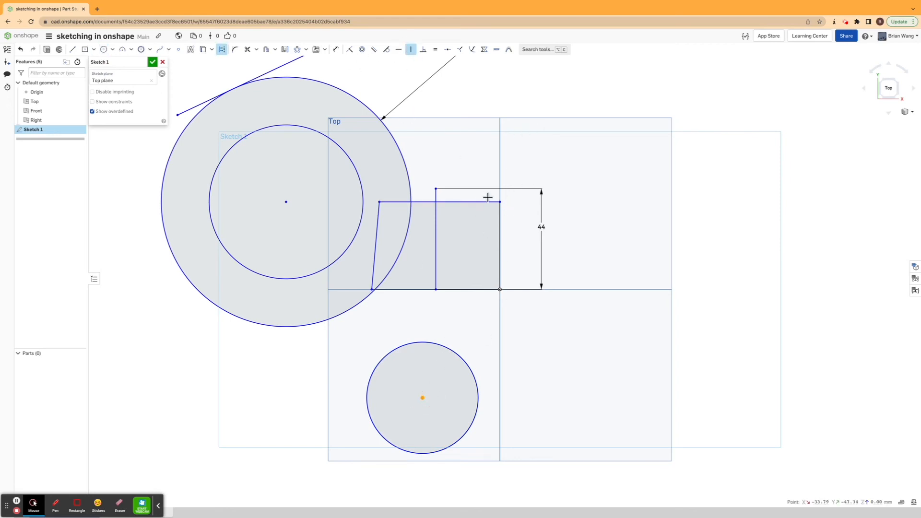
click(501, 214)
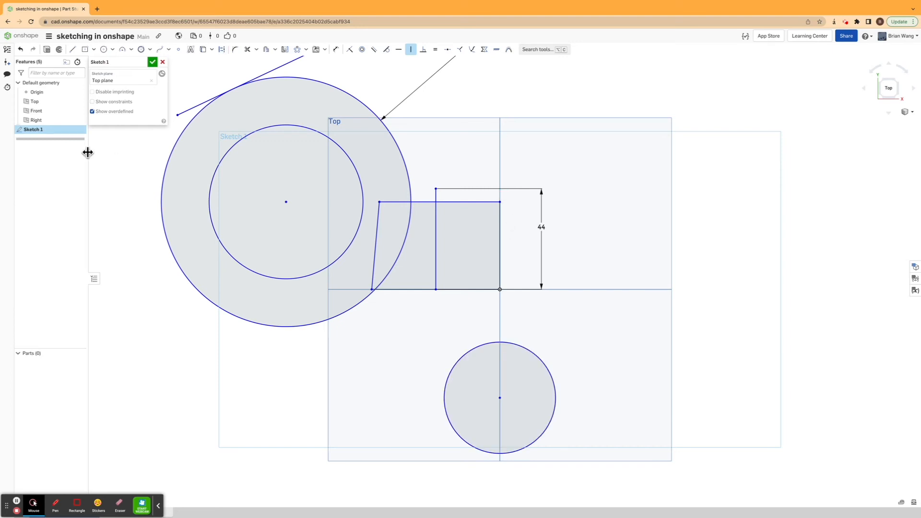
Cancel the sketch edits, reopen Sketch 1 and dismiss the cancellation notice
click(163, 62)
double_click(29, 133)
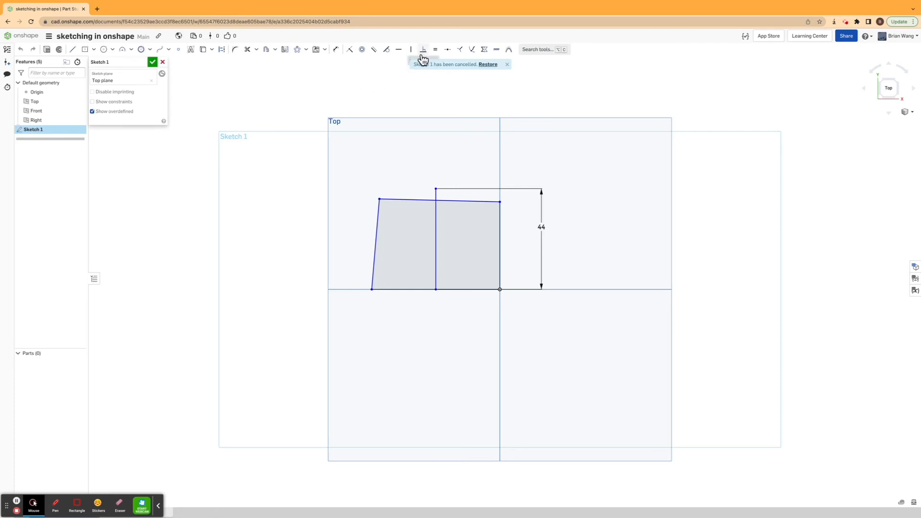
click(507, 64)
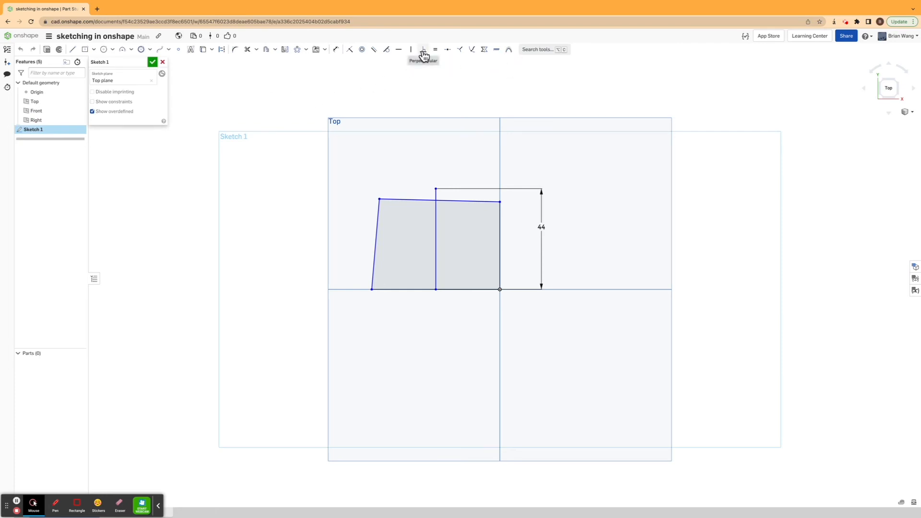
Draw a slanted line about 57 mm long joined to a horizontal line about 71 mm long below the outline, and make them perpendicular
click(73, 49)
click(439, 336)
click(340, 421)
click(177, 421)
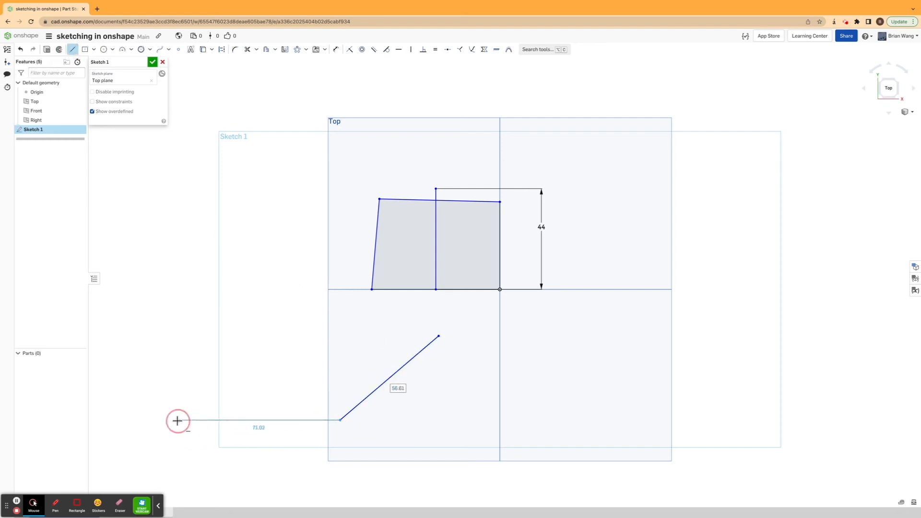
click(424, 50)
click(285, 421)
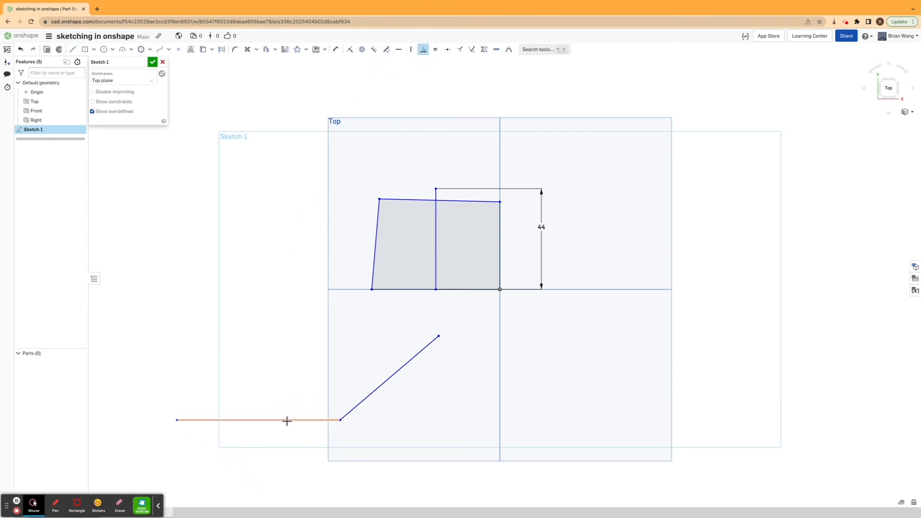
click(357, 405)
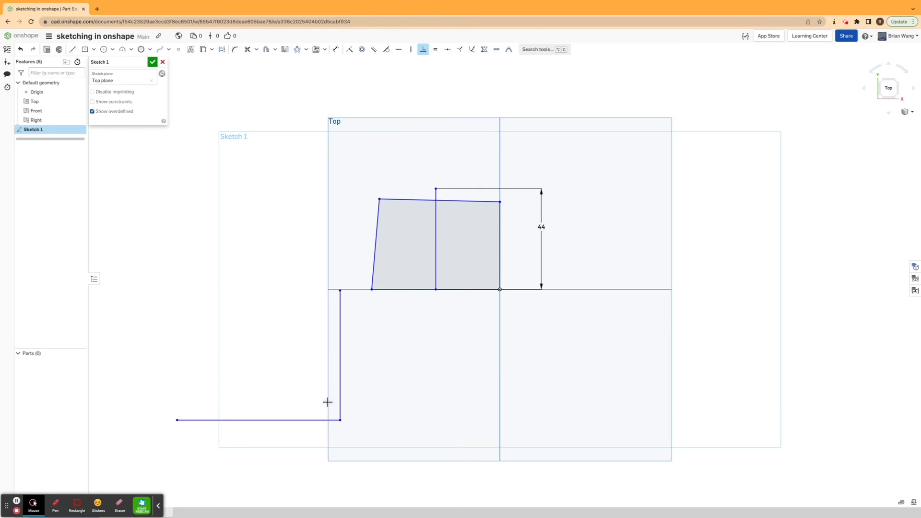
Add an angle dimension between the two perpendicular lines, placed inside their corner
click(335, 50)
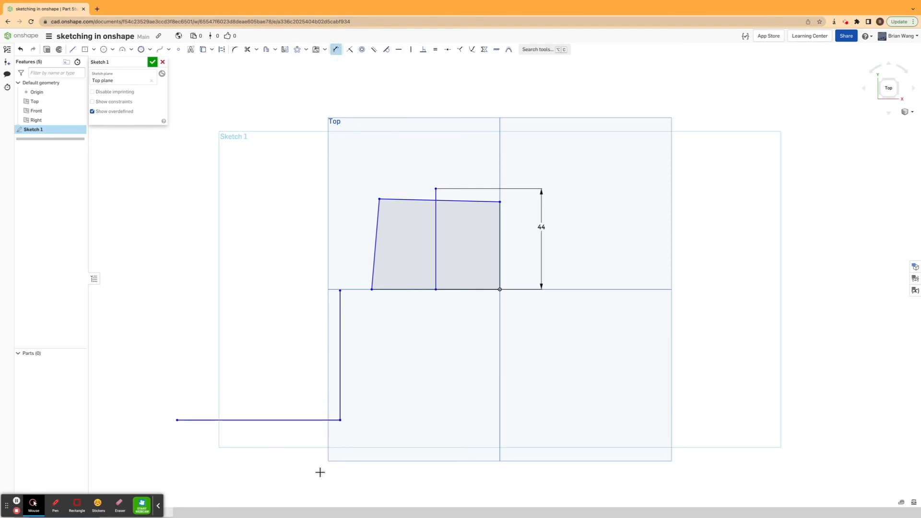
click(341, 404)
click(290, 420)
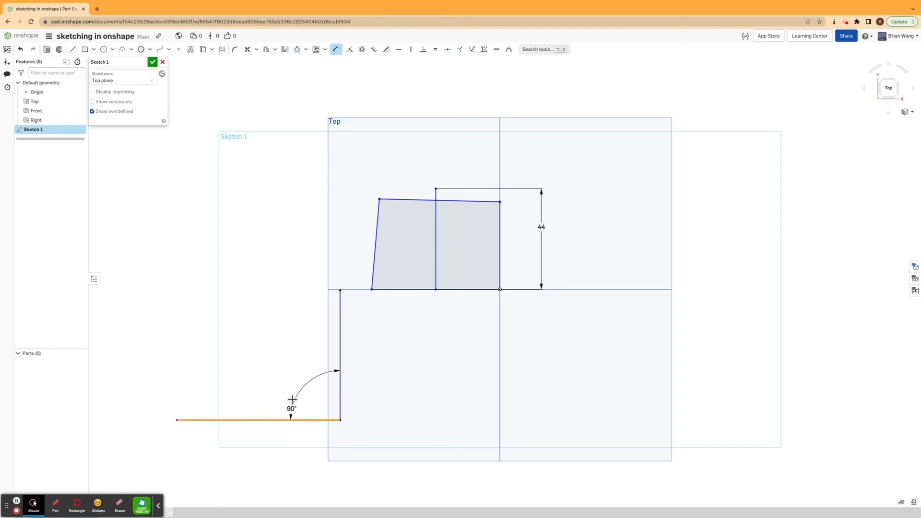
click(280, 368)
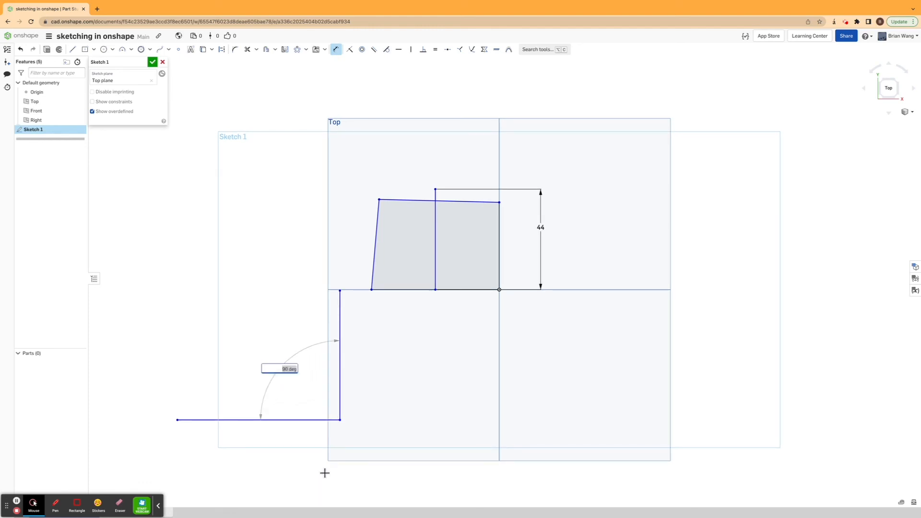
Draw two separate vertical lines side by side to the right of the Top plane, the second shorter at about 75 mm long
click(436, 49)
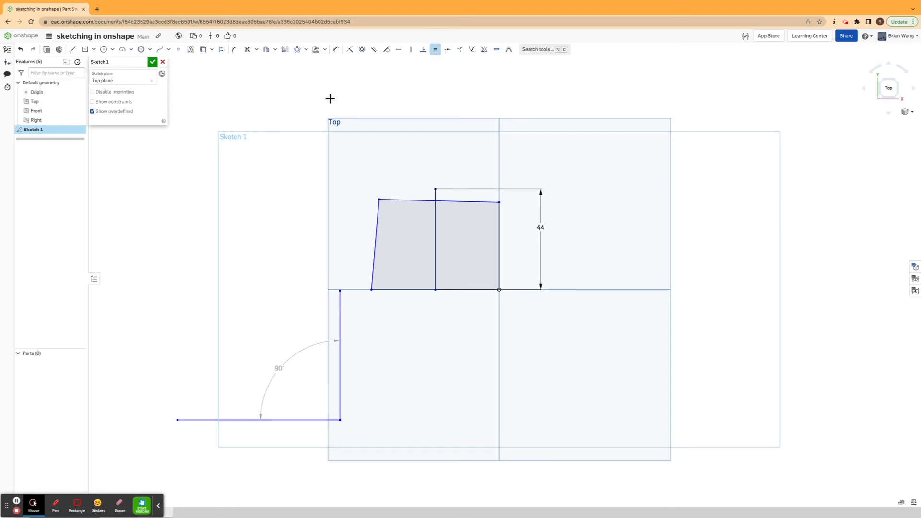
scroll(329, 97, down, 1)
click(72, 50)
click(716, 383)
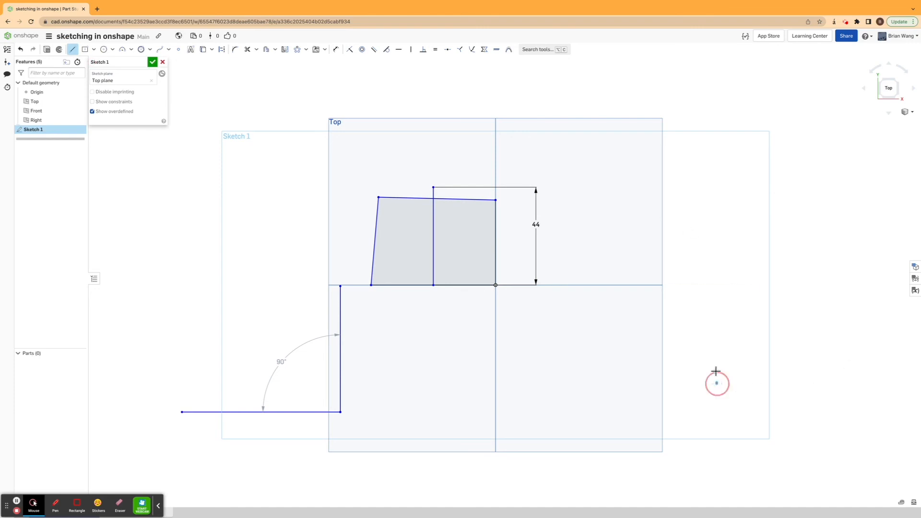
click(716, 161)
key(Escape)
click(746, 384)
click(745, 216)
Dimension the longer vertical line's length to 100 mm, placing the dimension on its left side
click(336, 48)
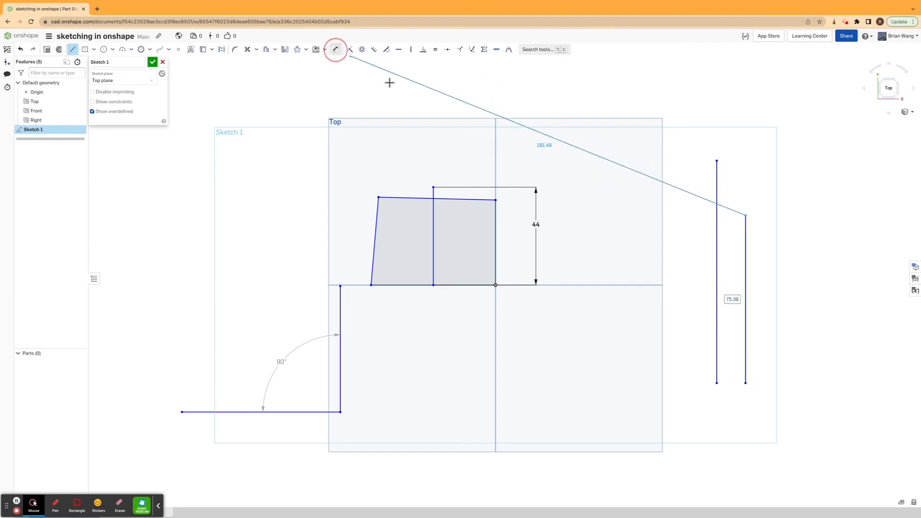
click(717, 300)
click(683, 298)
text(100)
key(Return)
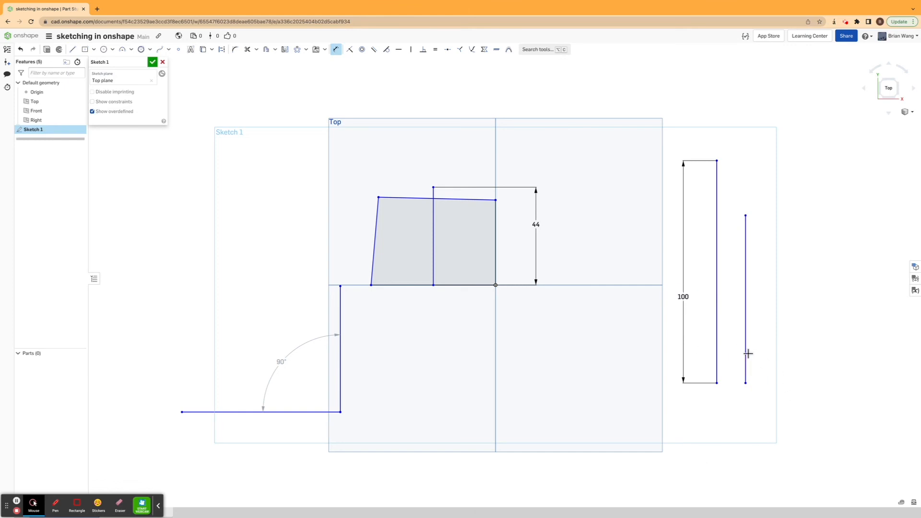
Make the two vertical lines equal in length and add a length dimension to the right-hand line
click(435, 49)
click(717, 314)
click(745, 313)
click(336, 49)
click(746, 301)
click(786, 269)
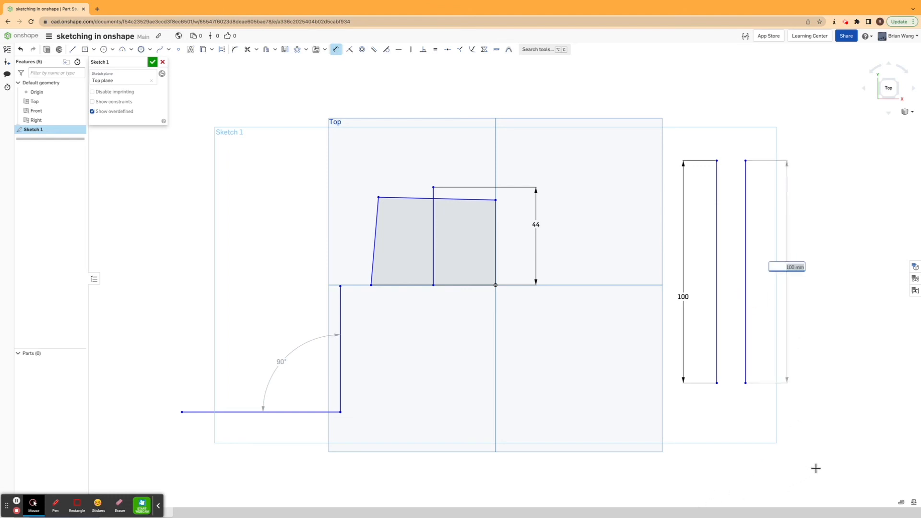
Draw a slanted line about 91 mm long from a point left of the outline to a point on its upper edge
click(448, 50)
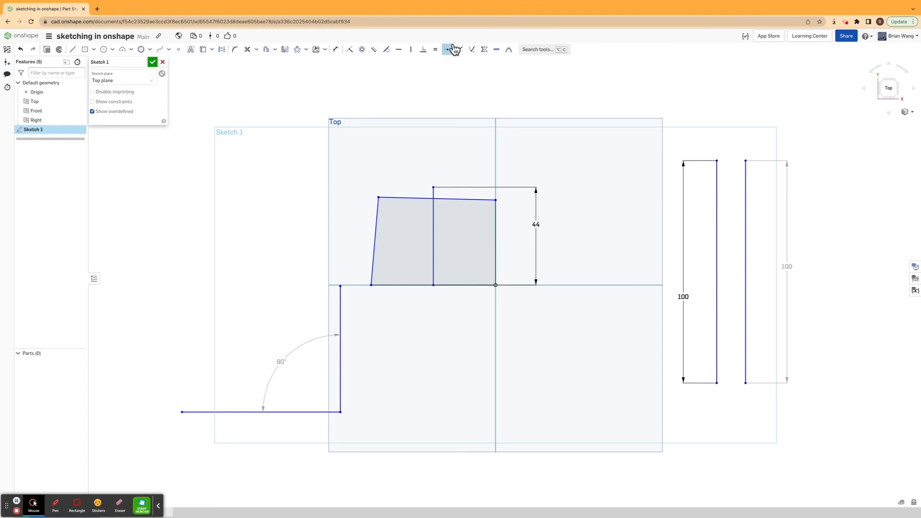
click(72, 49)
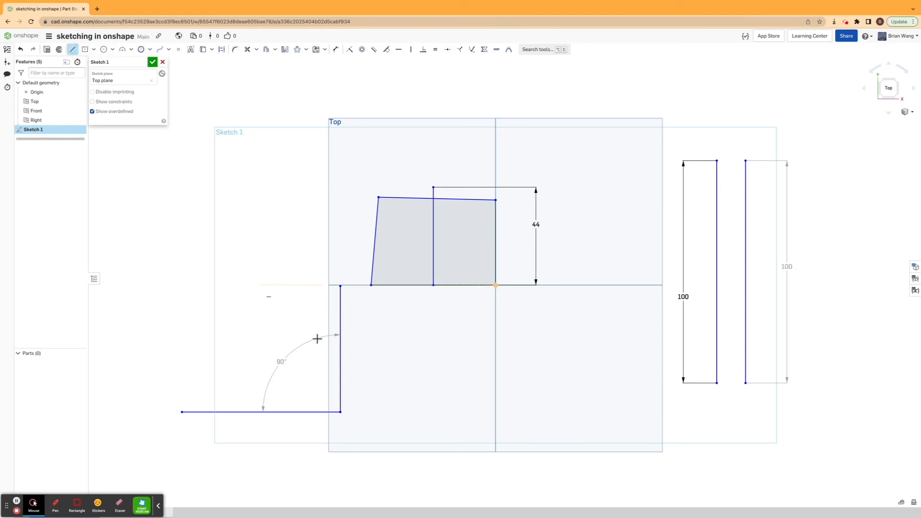
click(271, 249)
click(468, 200)
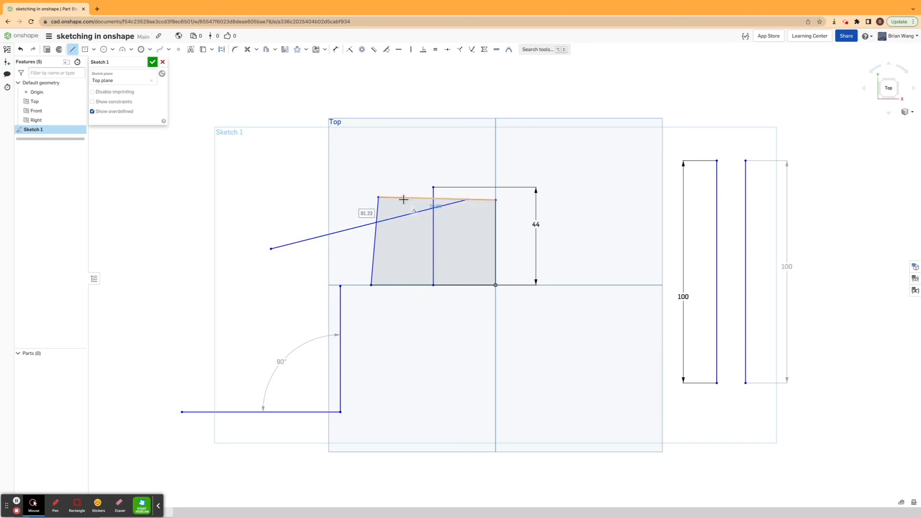
Apply a midpoint constraint between the slanted line's endpoint and the outline's upper edge
click(447, 49)
click(447, 206)
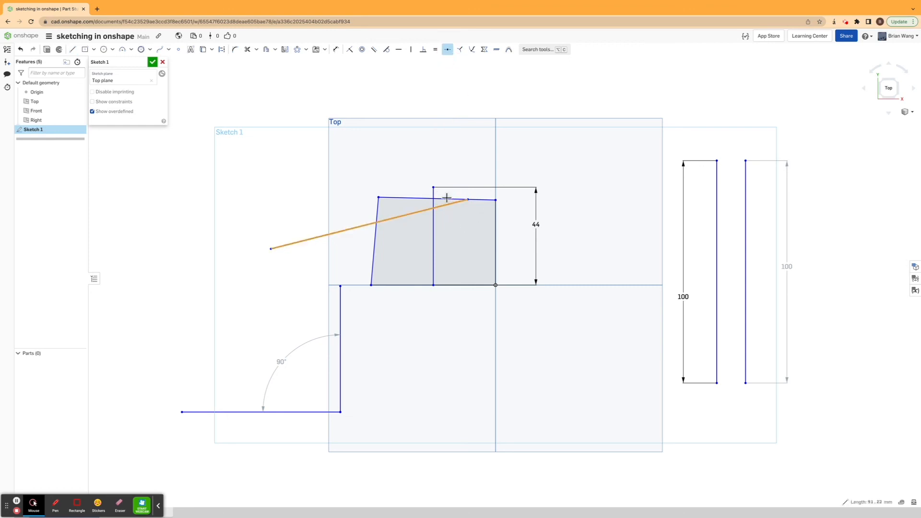
click(445, 199)
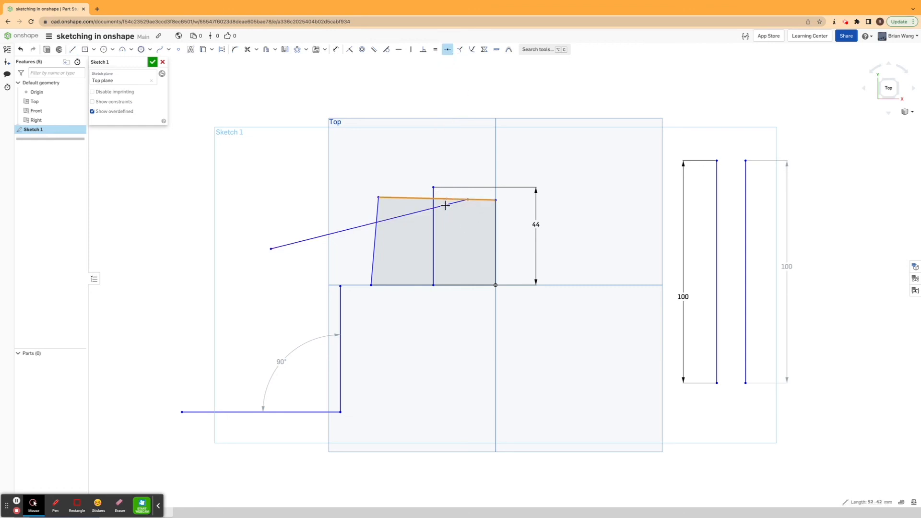
click(416, 213)
click(455, 201)
click(444, 199)
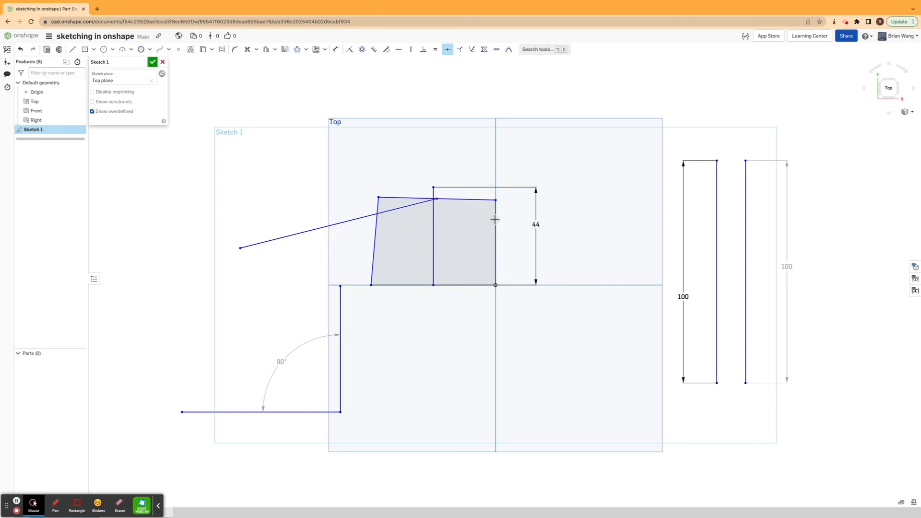
Draw a slanted line about 70 mm long from below the outline to its right edge and constrain its endpoint to that edge's midpoint
click(72, 50)
click(456, 412)
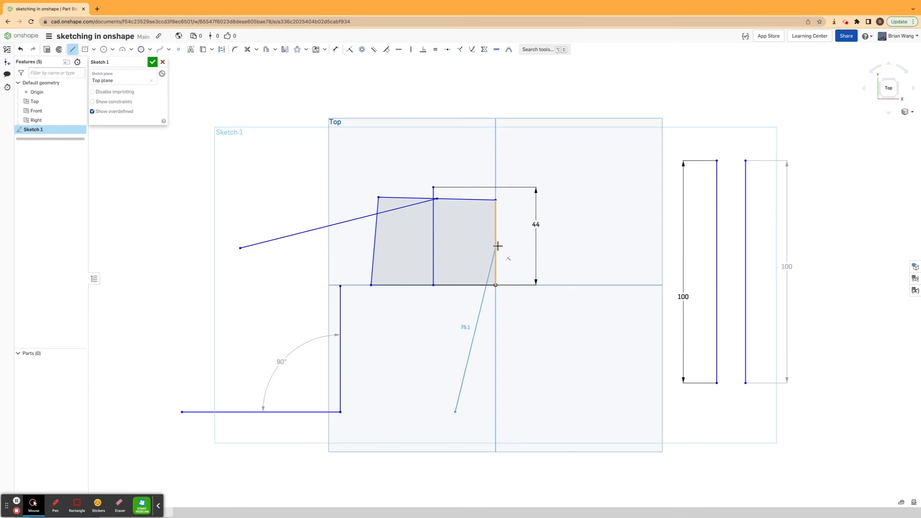
click(496, 261)
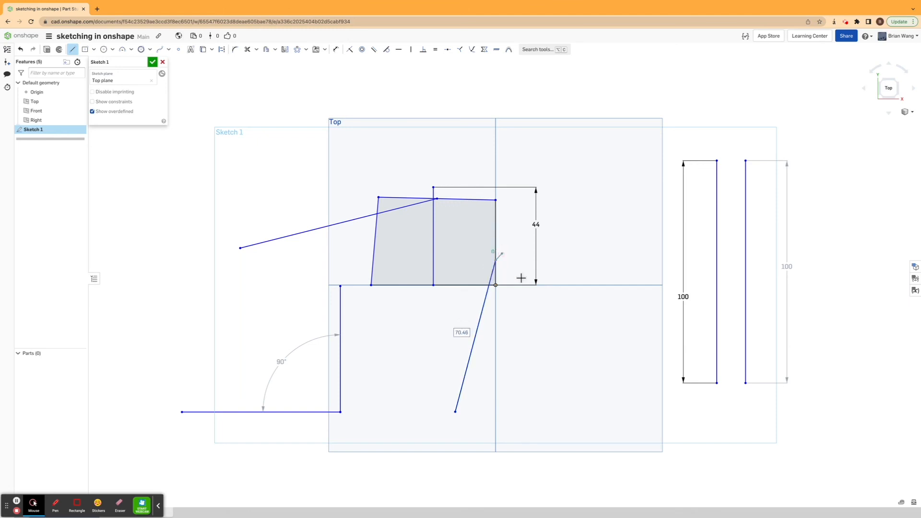
click(447, 49)
click(496, 262)
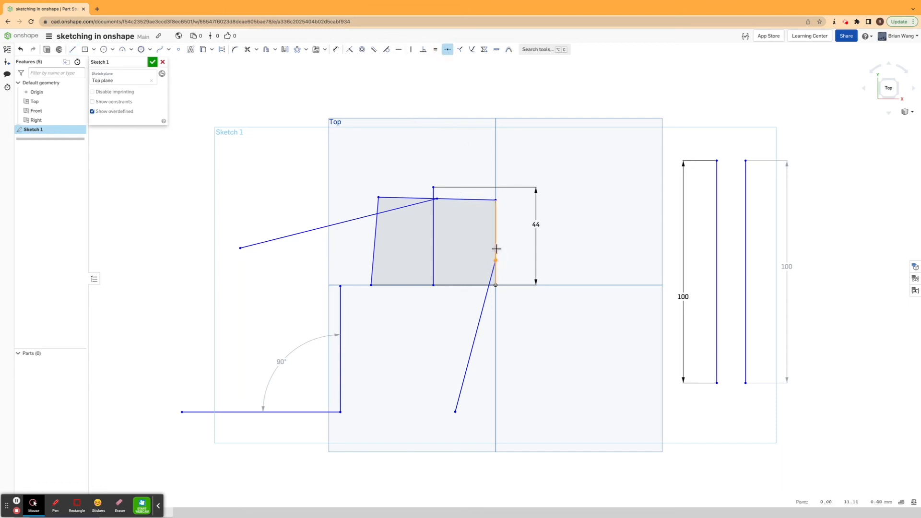
click(496, 246)
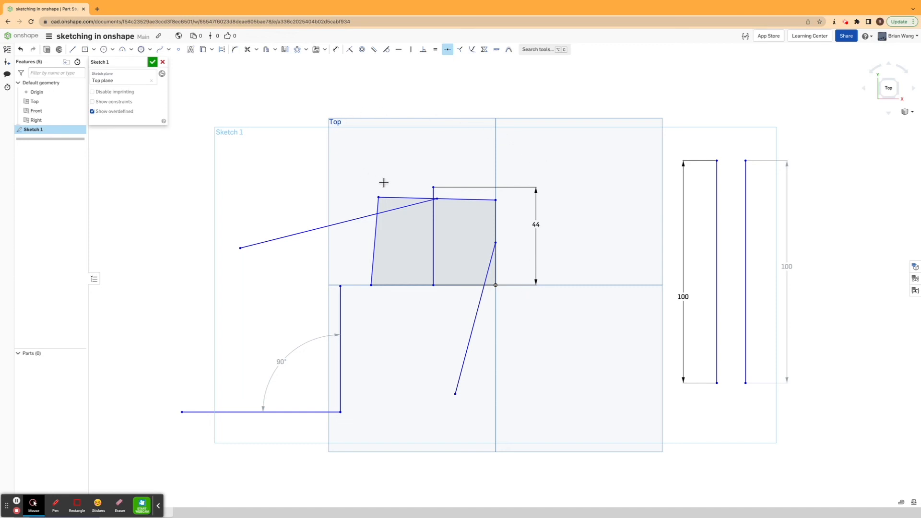
Dimension the vertical distances from the slanted line's endpoint on the right edge to the outline's upper-right corner and to the origin
click(336, 49)
click(495, 242)
click(495, 200)
click(509, 222)
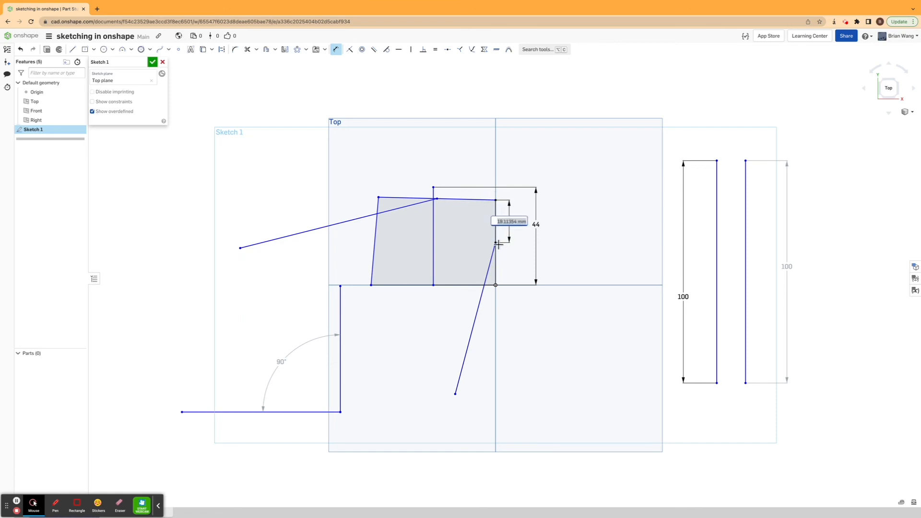
click(496, 243)
click(495, 285)
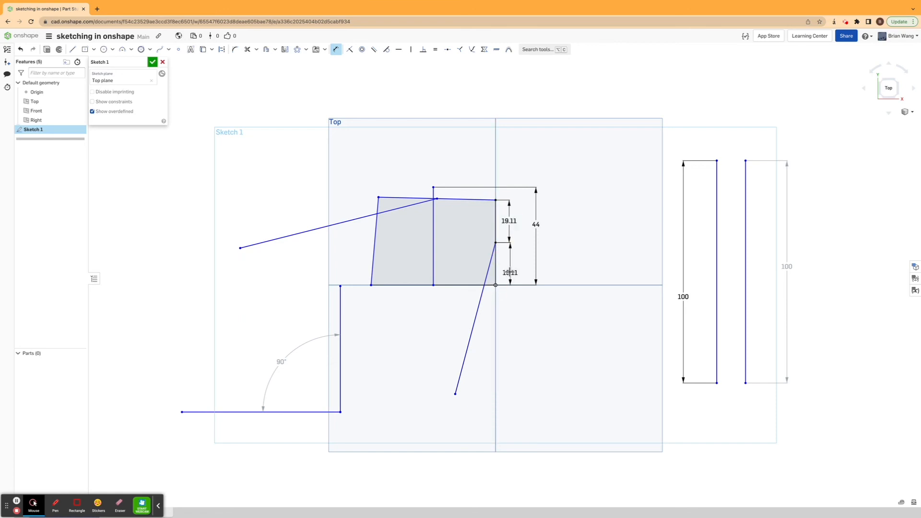
click(510, 266)
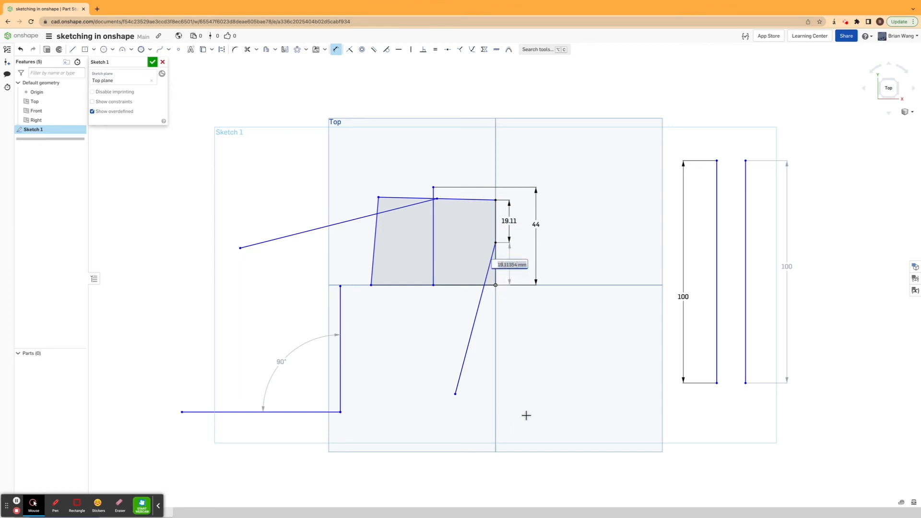
scroll(525, 346, up, 2)
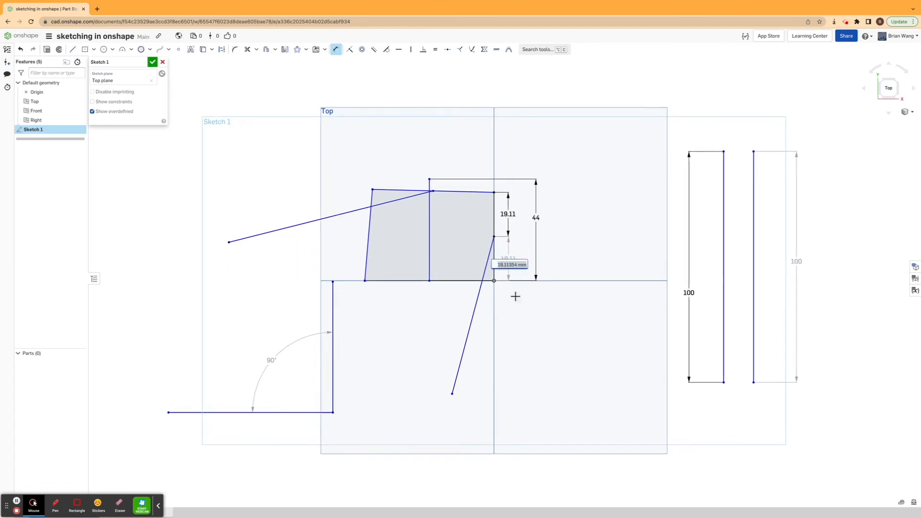
click(338, 53)
scroll(562, 147, down, 2)
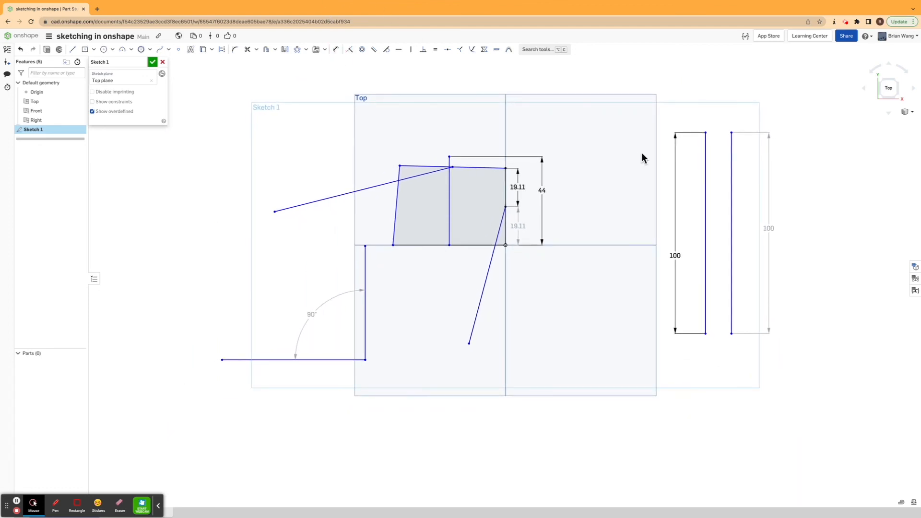